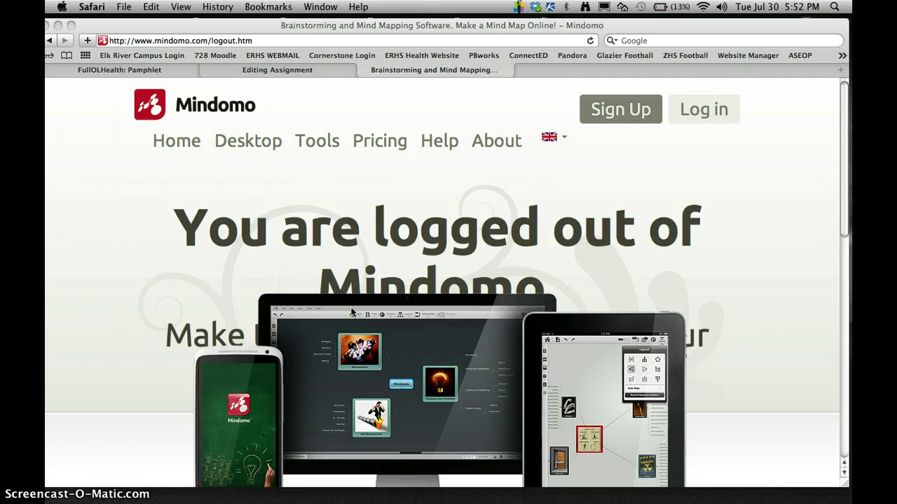
Step: Sign in with the teacher's account e-mail and password to reach the Owned by me dashboard
click(704, 113)
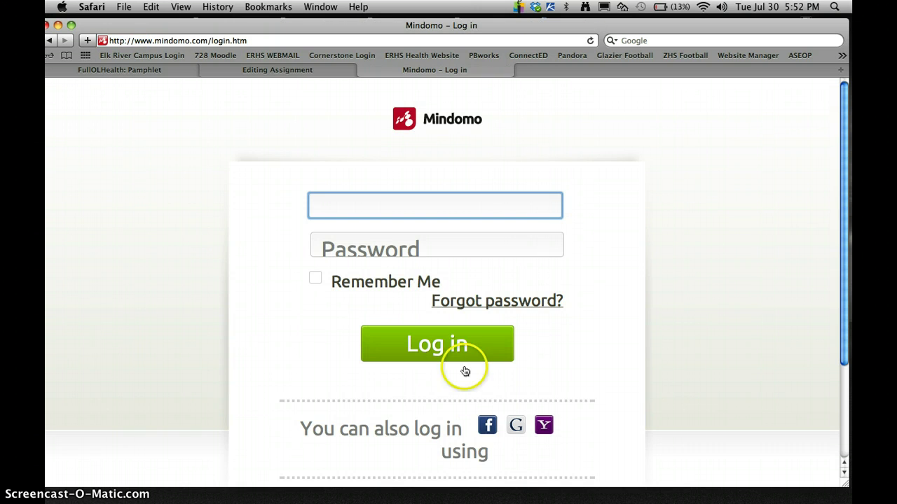
click(515, 429)
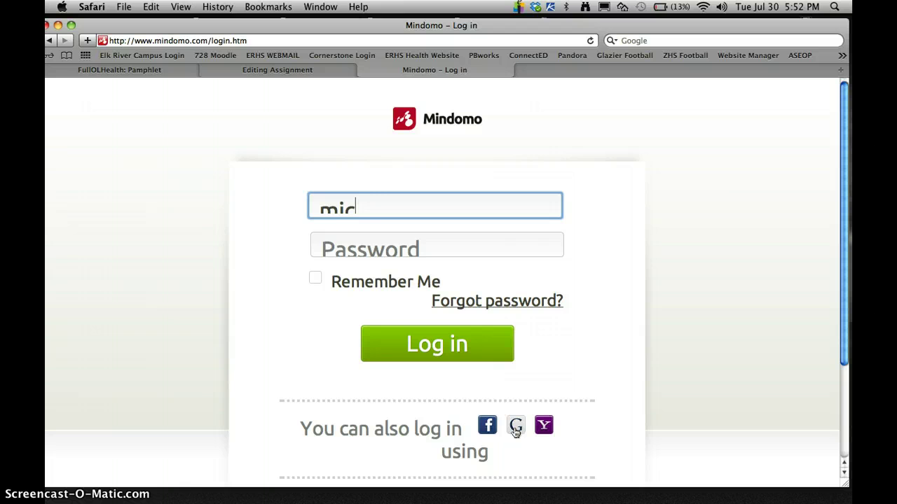
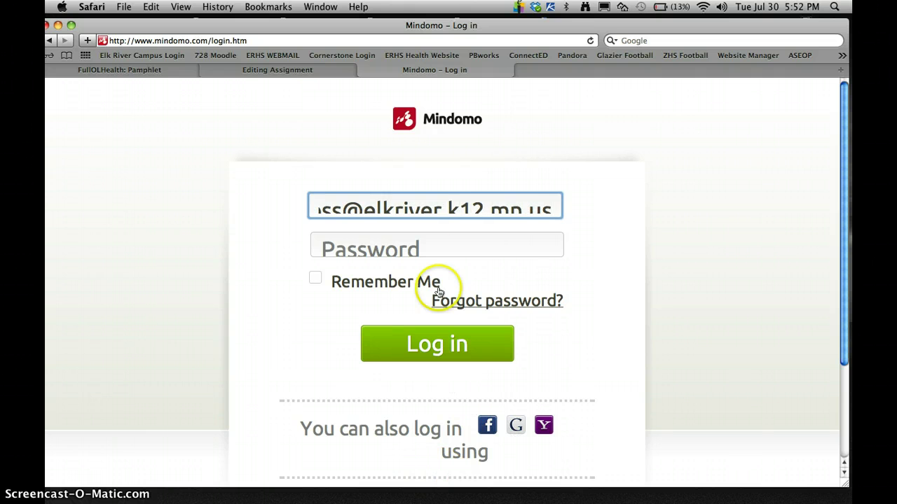
click(418, 241)
text(•)
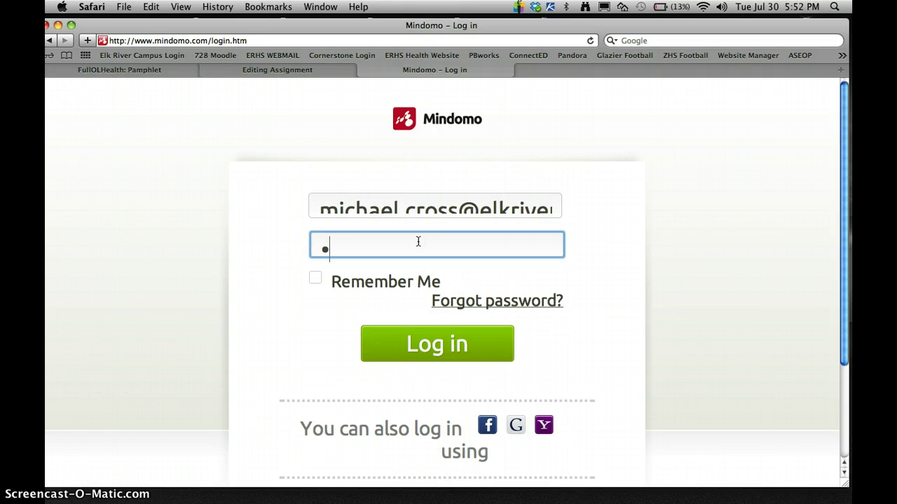
text(•••)
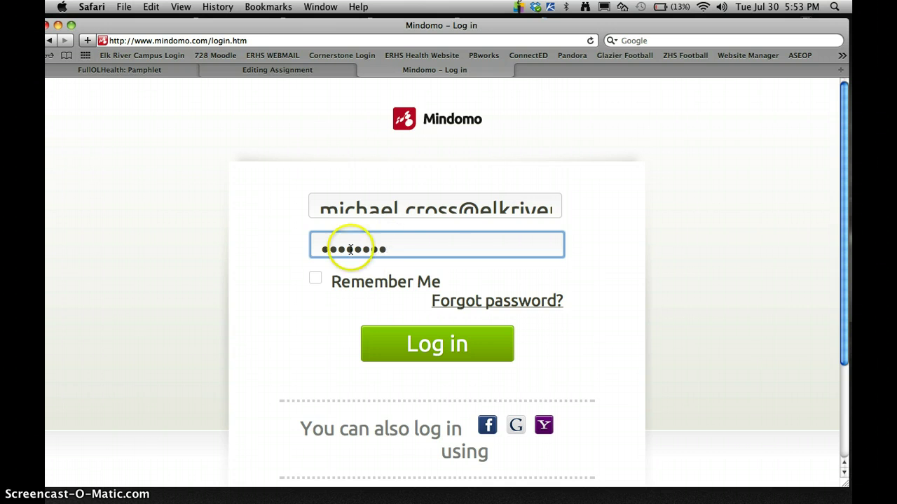
click(426, 342)
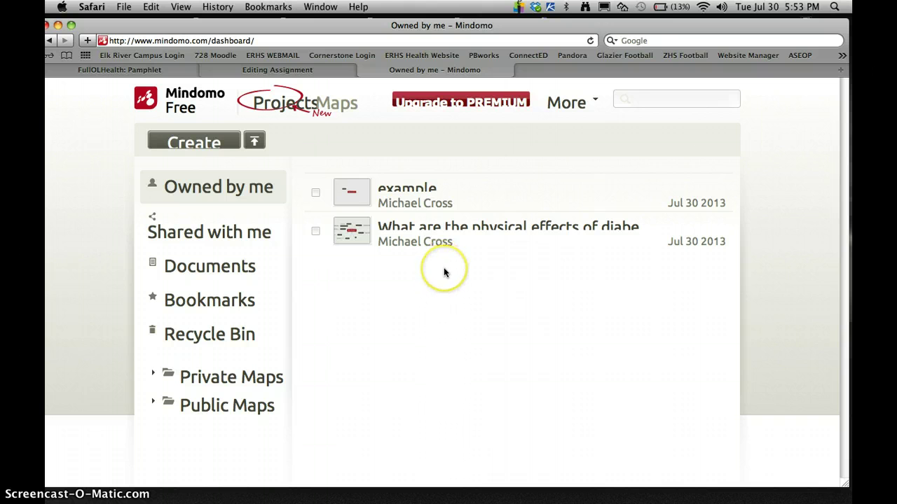
Step: Create a new mind map titled 'Essential Question'
click(215, 145)
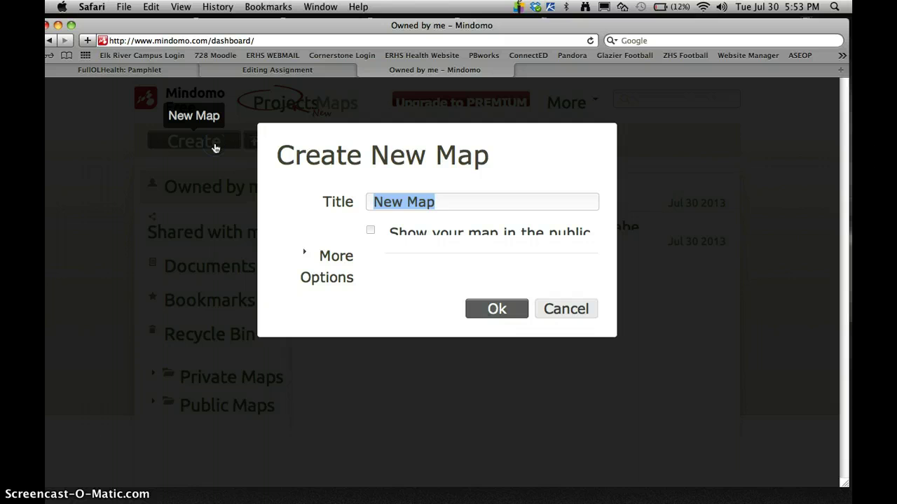
text(Es)
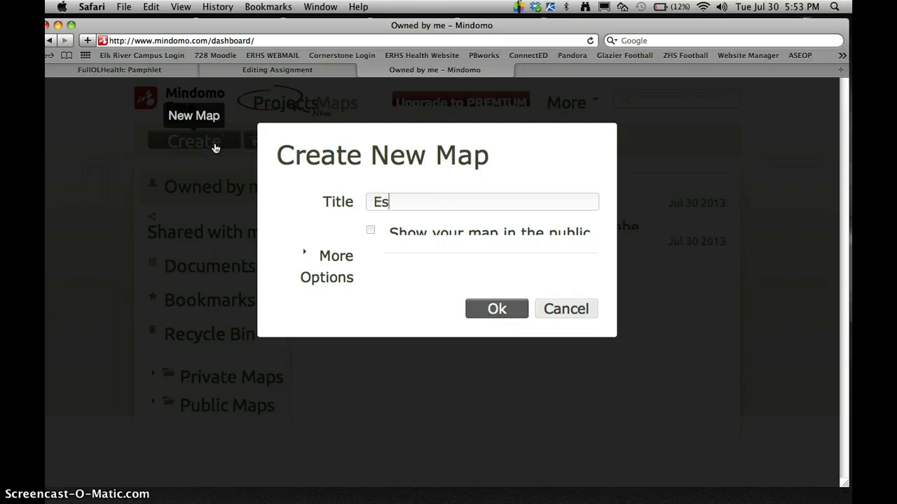
text(sential Question)
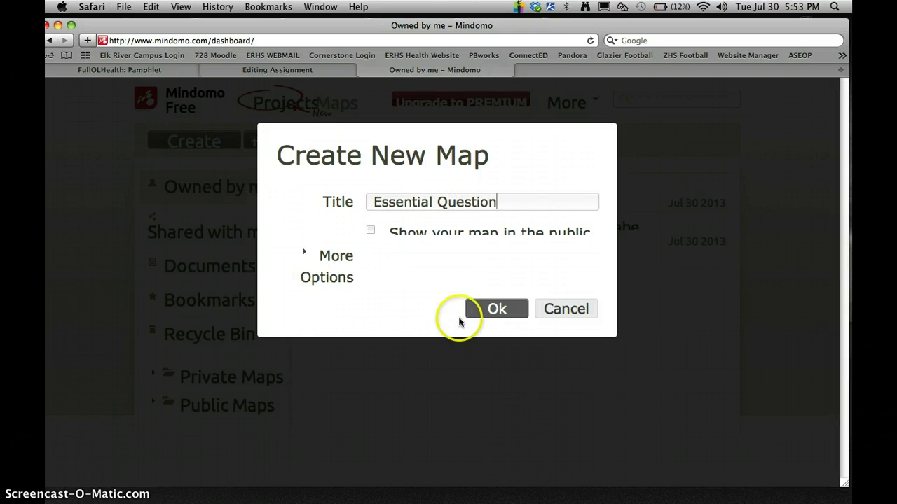
click(499, 311)
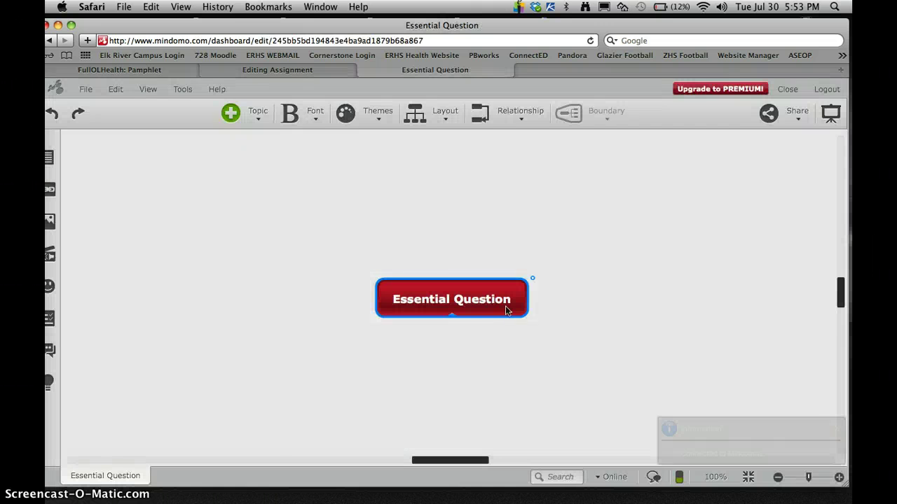
Step: Append a question mark so the central topic reads 'Essential Question?'
click(421, 300)
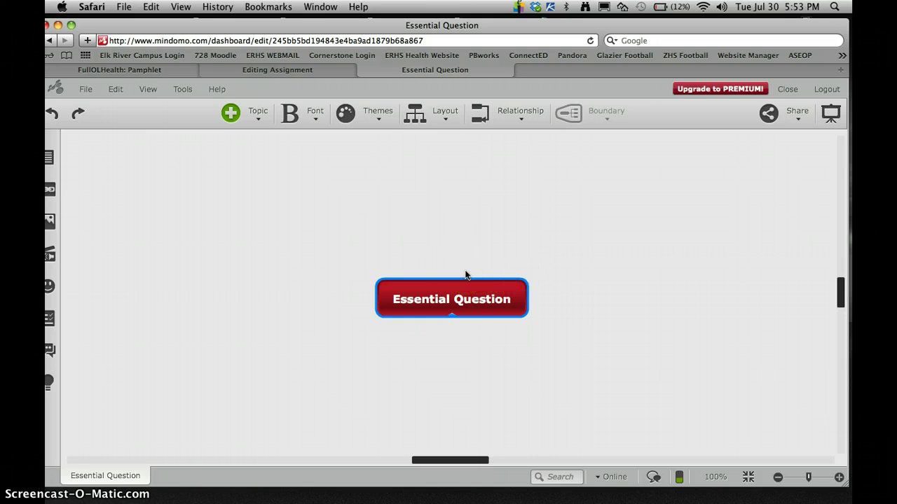
double_click(502, 303)
click(514, 304)
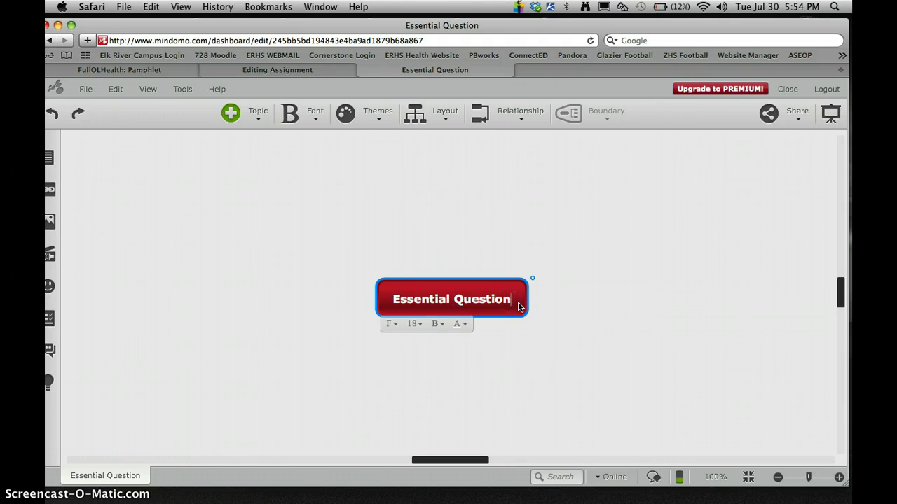
text(?)
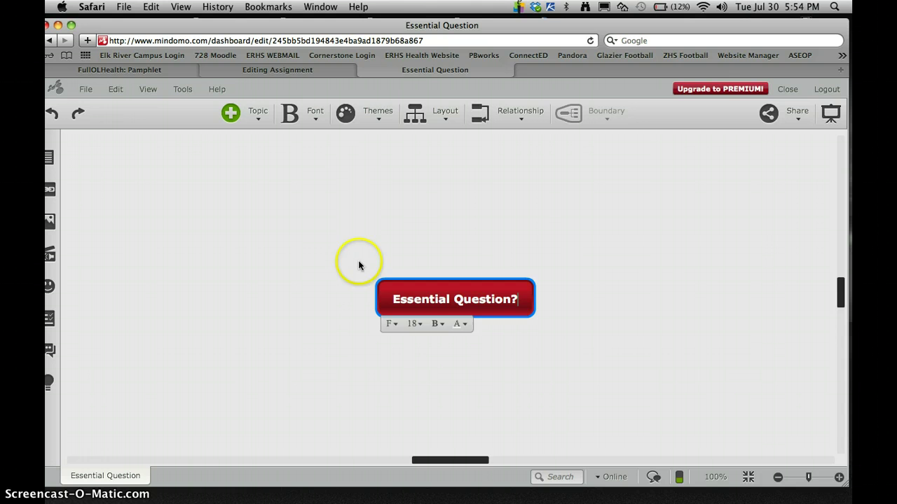
Step: Try one theme with Keep, then apply another theme with Override styling
click(358, 114)
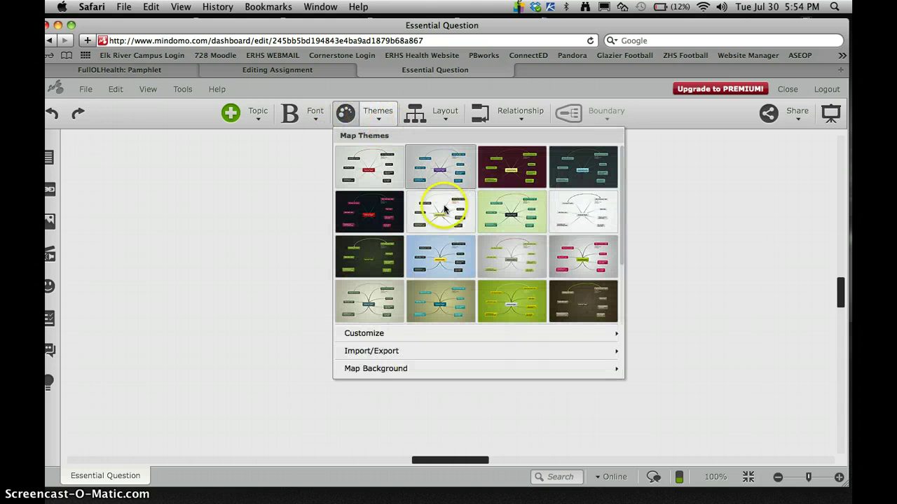
click(516, 167)
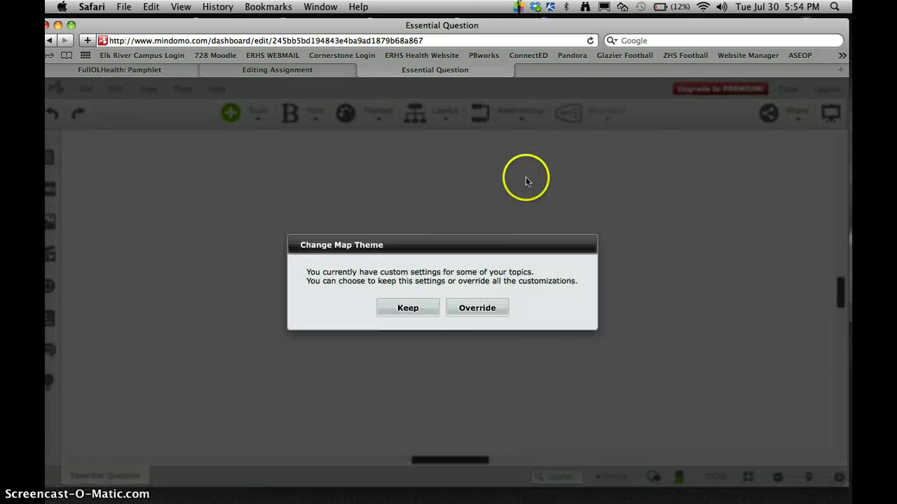
click(420, 306)
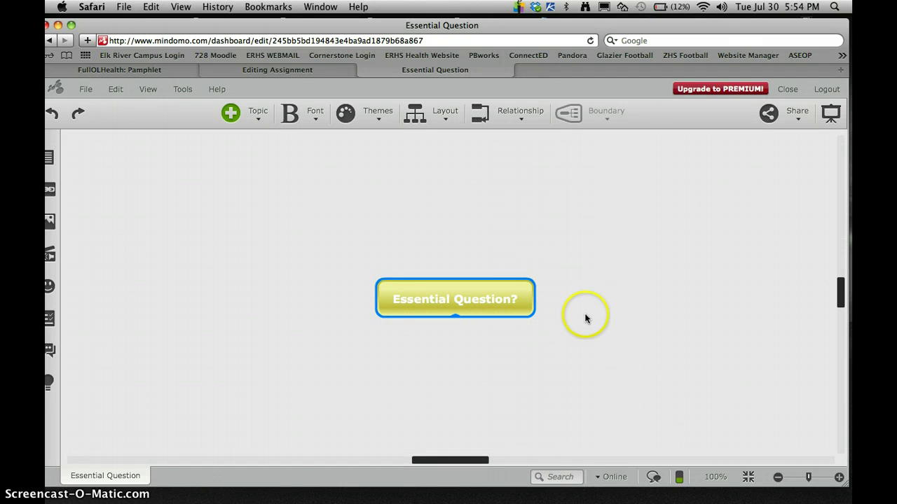
click(378, 115)
click(371, 167)
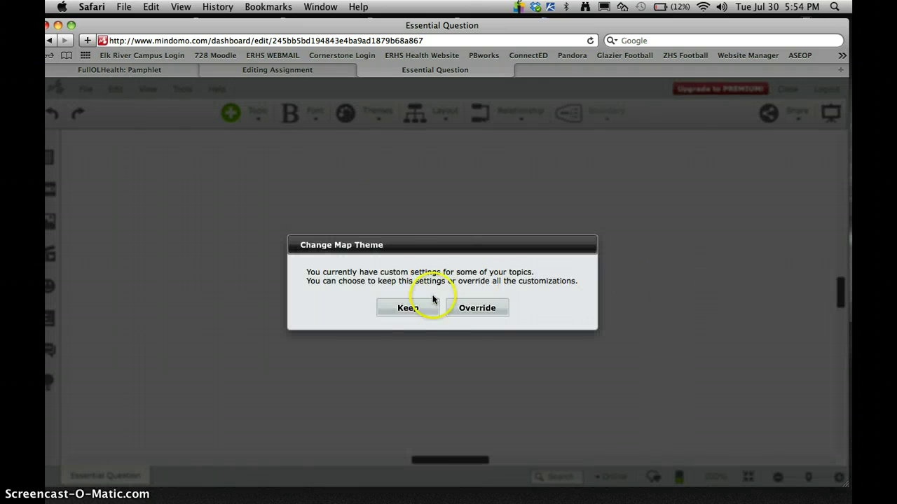
click(485, 307)
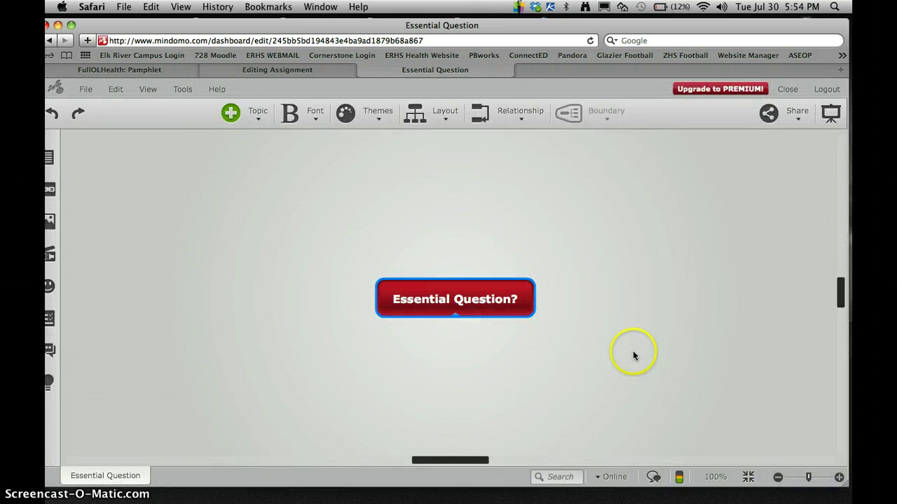
mouse_move(525, 306)
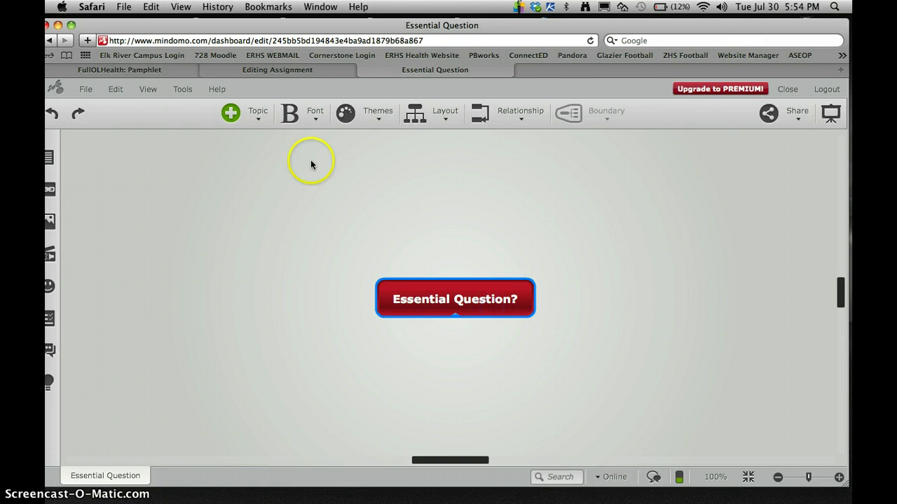
Step: Add a subtopic named 'Sub topic' and drag it to the upper left
click(255, 117)
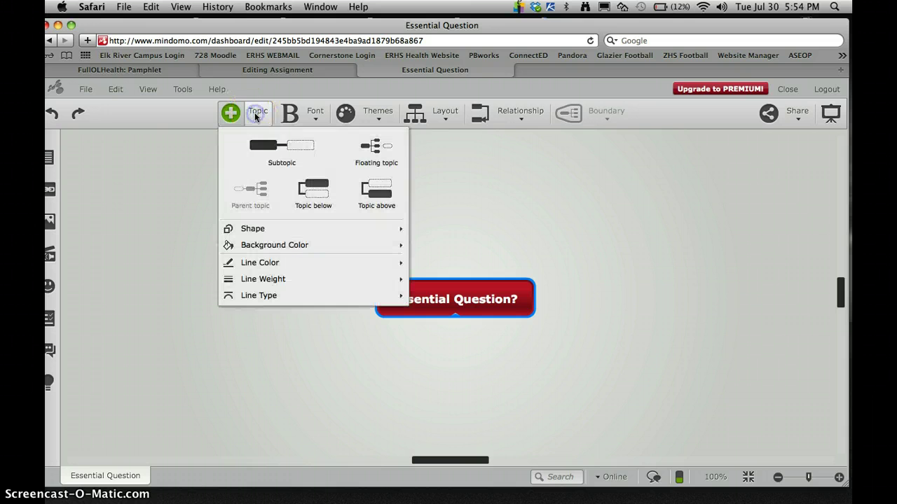
click(265, 147)
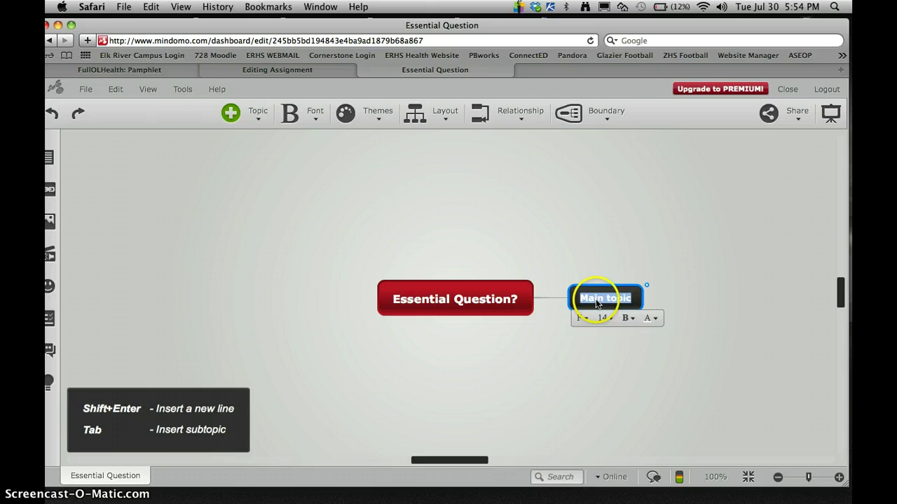
click(589, 300)
double_click(599, 301)
text(Sub)
click(619, 344)
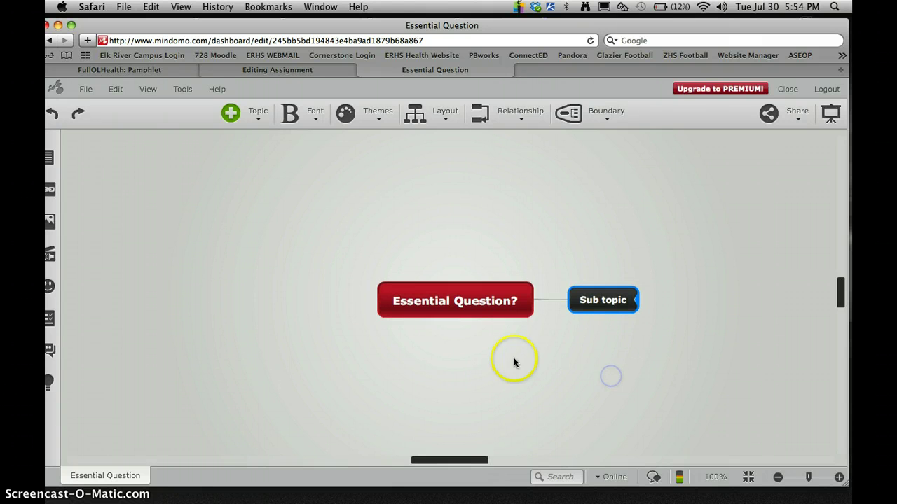
drag(589, 331, 283, 254)
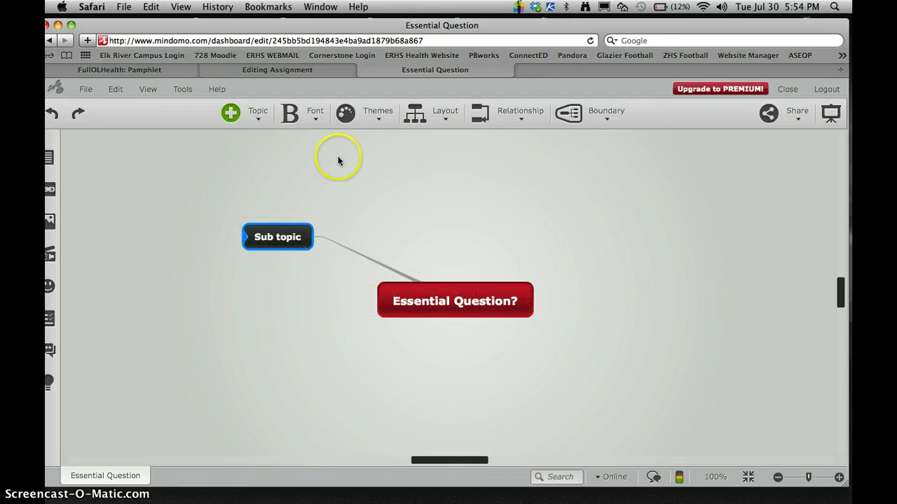
Step: Add a second 'Sub topic' at the upper right, then insert a Main topic node
click(471, 296)
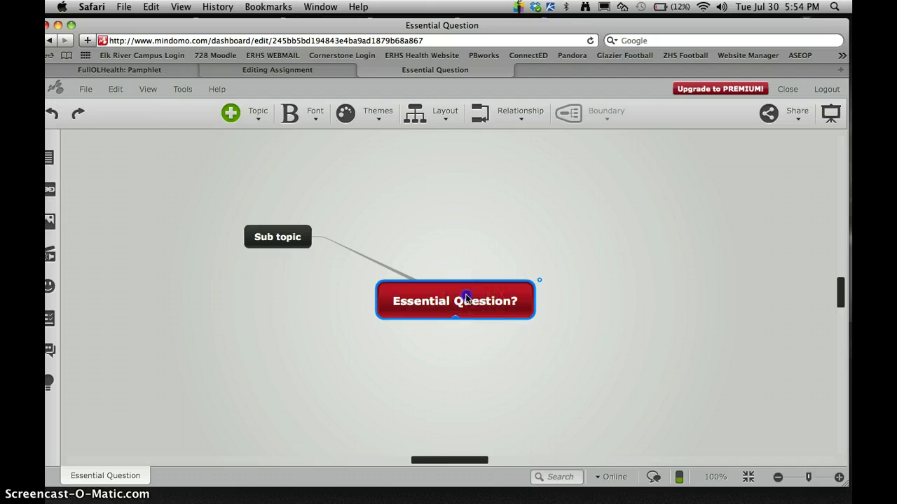
click(255, 112)
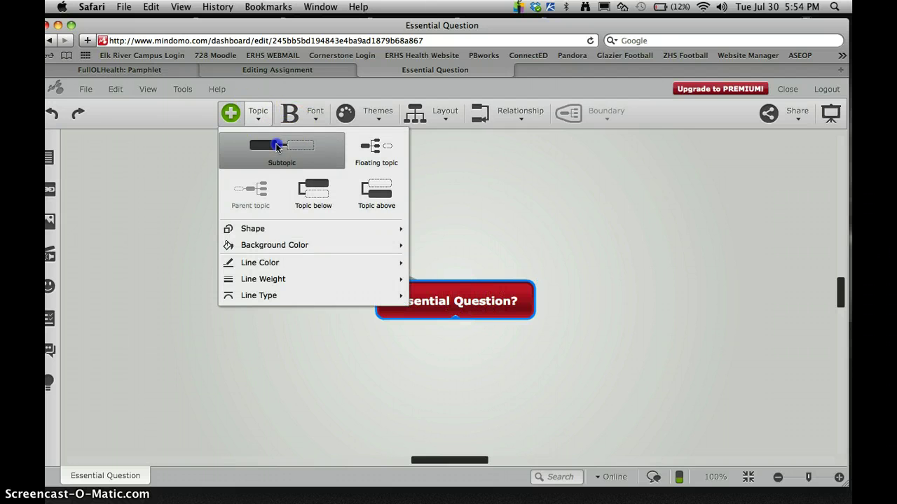
click(284, 145)
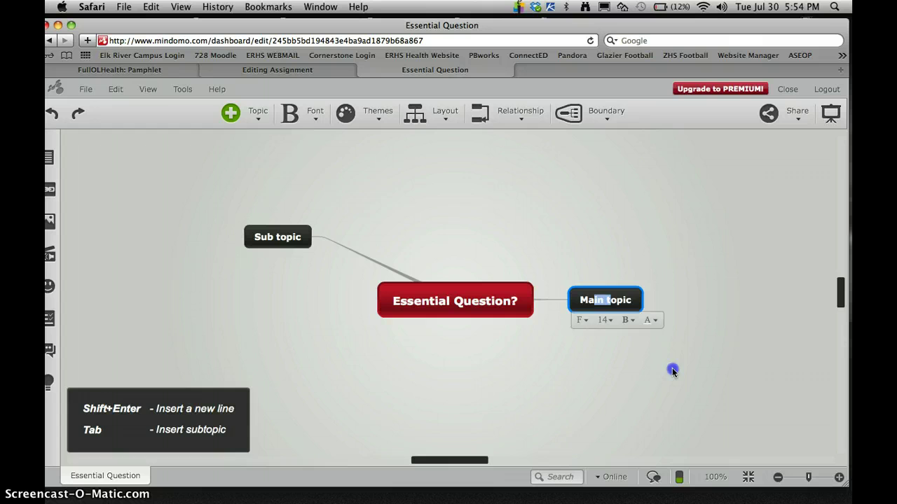
double_click(607, 305)
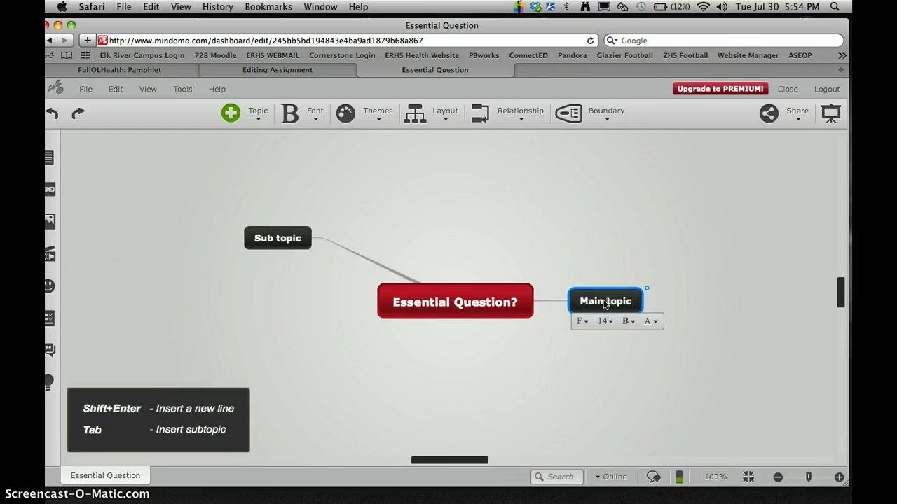
drag(605, 301, 585, 303)
text(Sub)
click(716, 384)
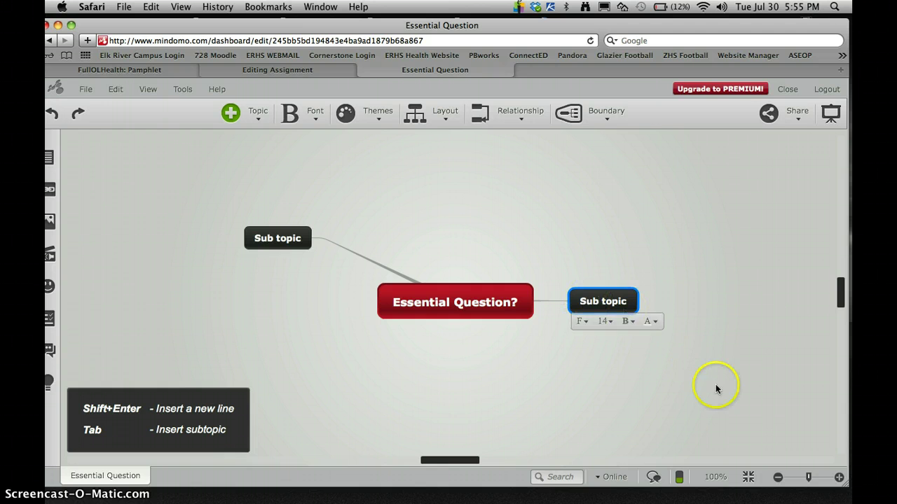
drag(627, 306, 553, 237)
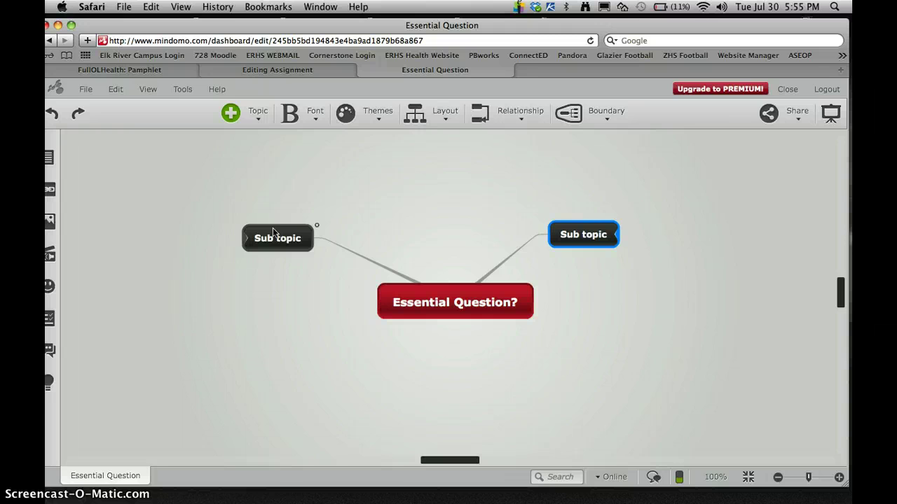
click(312, 232)
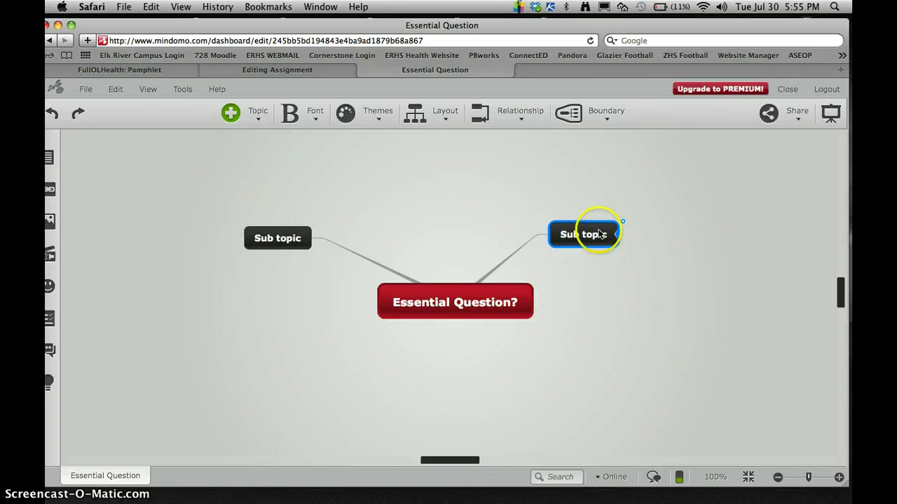
click(242, 114)
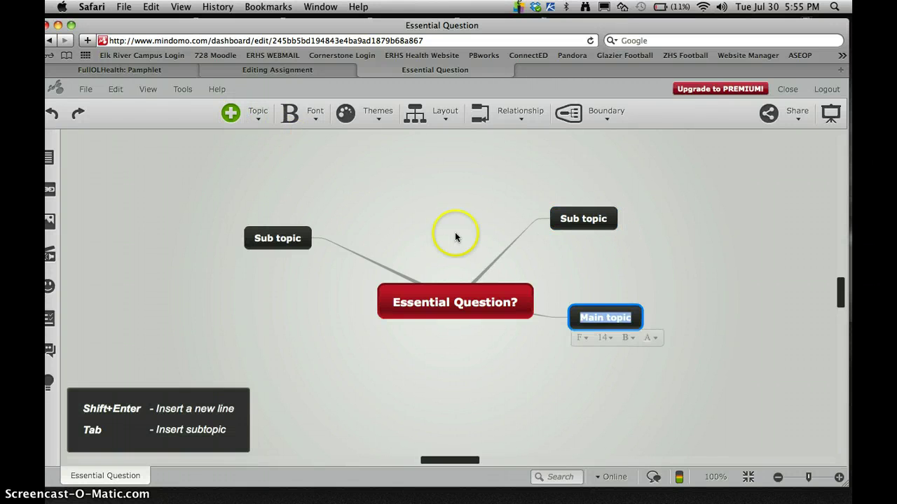
Step: Undo the extra Main topic node, leaving only the two Sub topic branches
click(57, 118)
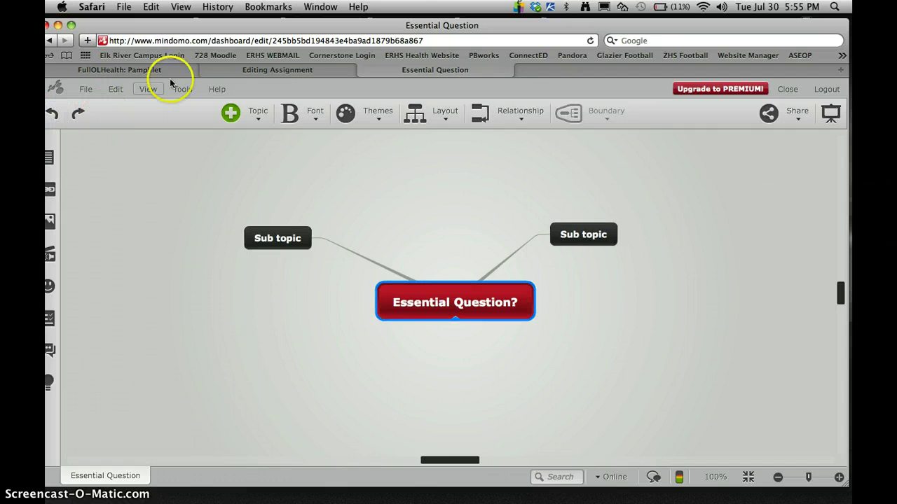
drag(223, 24, 263, 19)
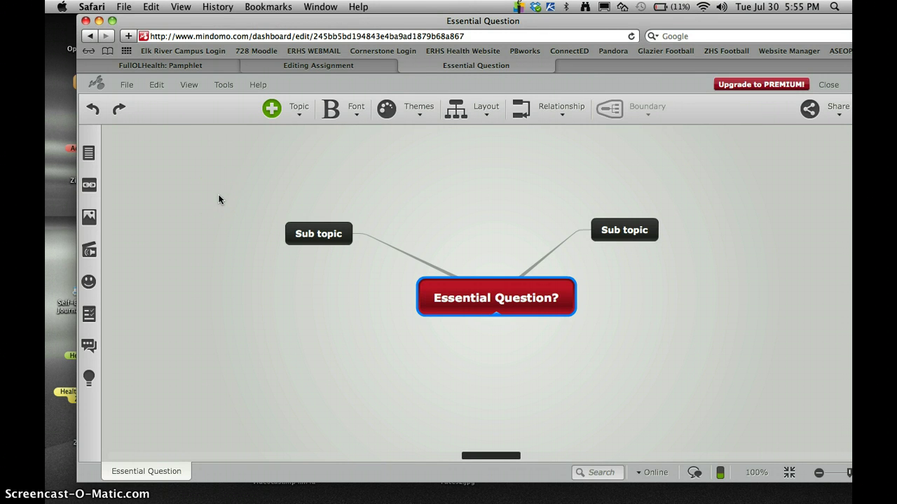
click(120, 111)
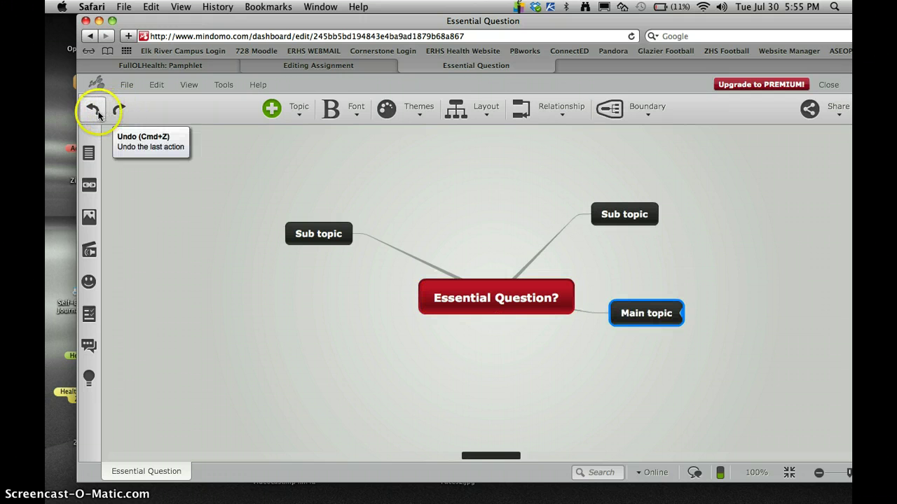
click(94, 112)
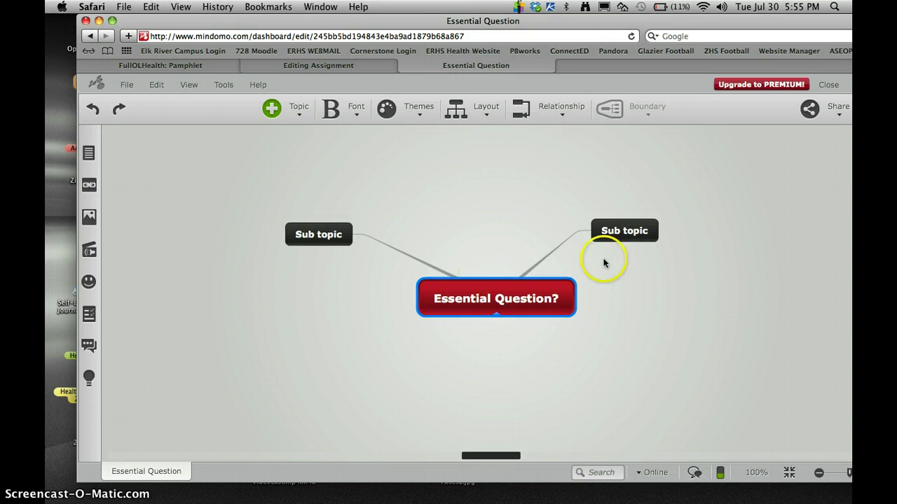
Step: Add a child named 'Websites' under the right-hand Sub topic
click(636, 239)
click(300, 111)
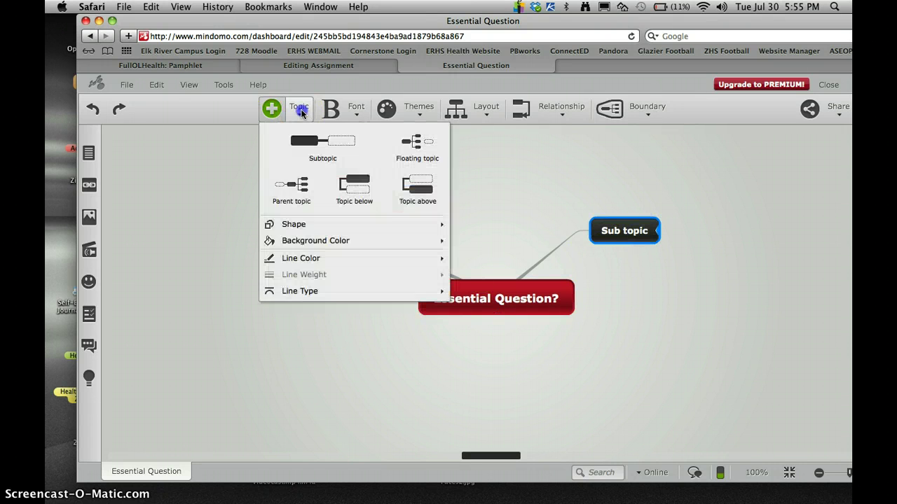
click(304, 137)
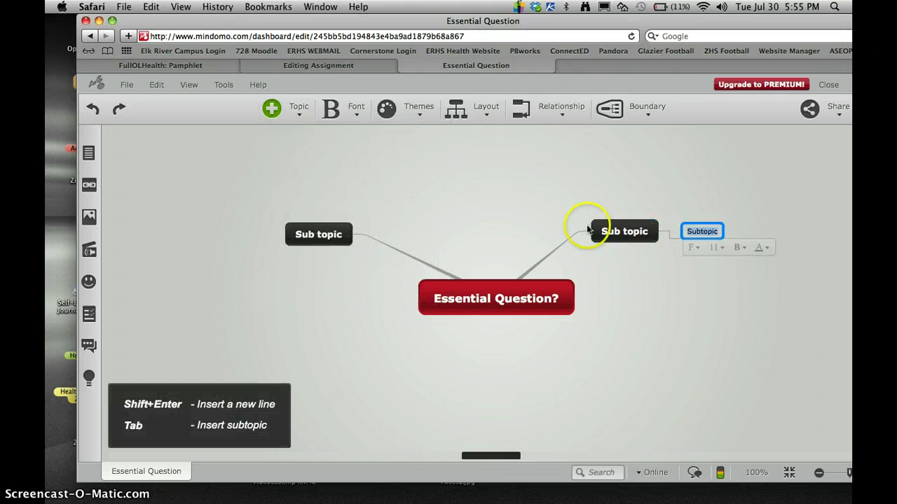
click(703, 233)
double_click(705, 233)
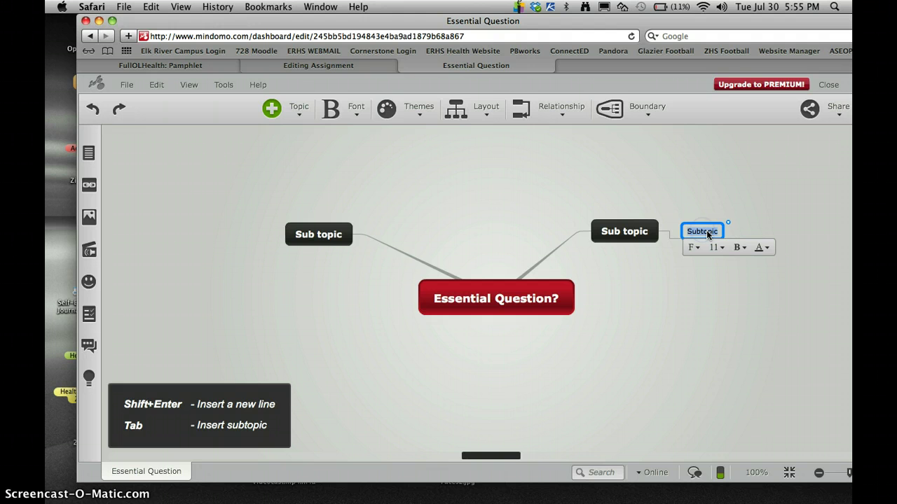
text(WEB)
key(BackSpace)
key(BackSpace)
key(BackSpace)
text(ebsites)
click(721, 306)
click(671, 233)
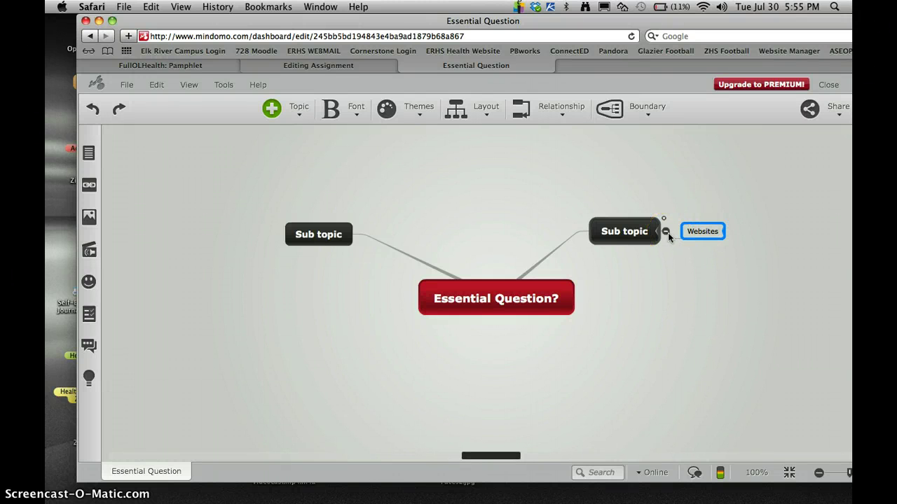
Step: Add a second child named 'BOOK' under the right-hand Sub topic
click(624, 233)
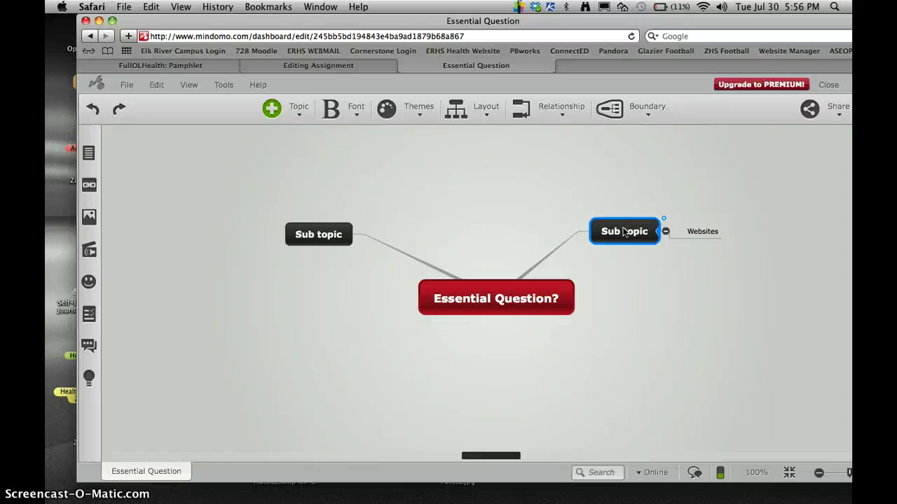
click(299, 111)
click(323, 144)
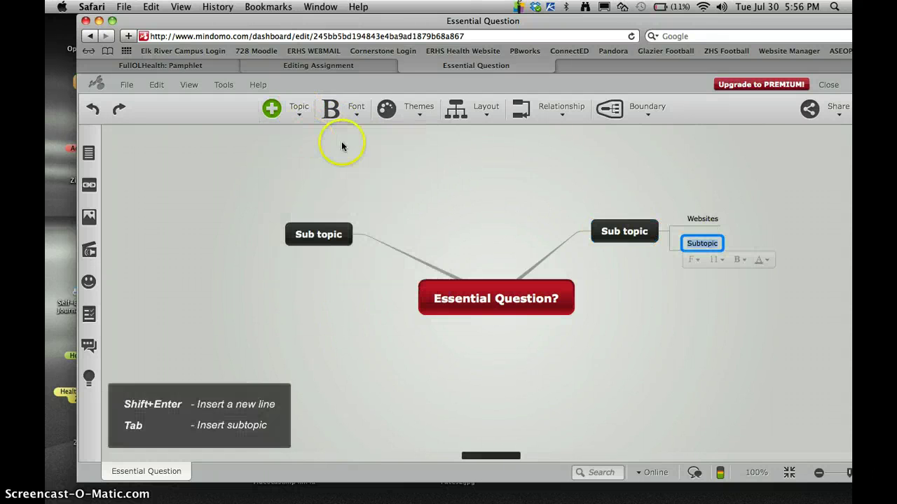
click(715, 245)
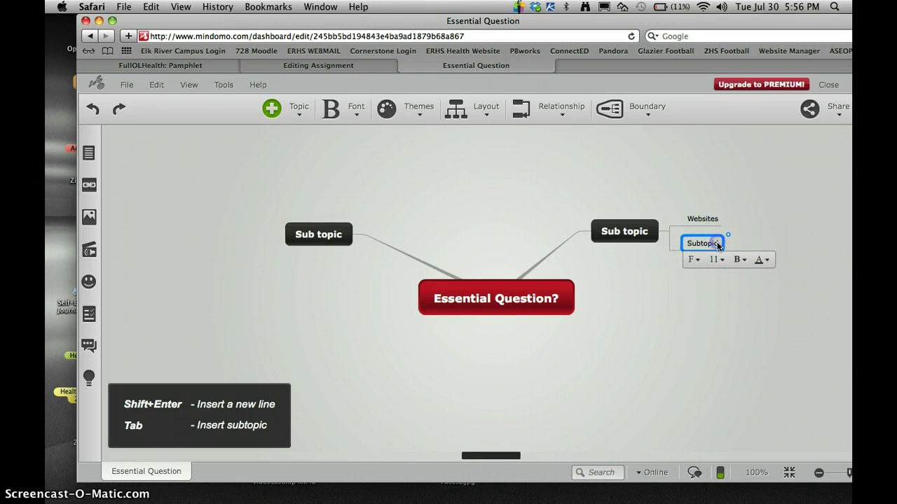
double_click(716, 241)
click(695, 242)
double_click(709, 245)
text(BOOK)
click(691, 359)
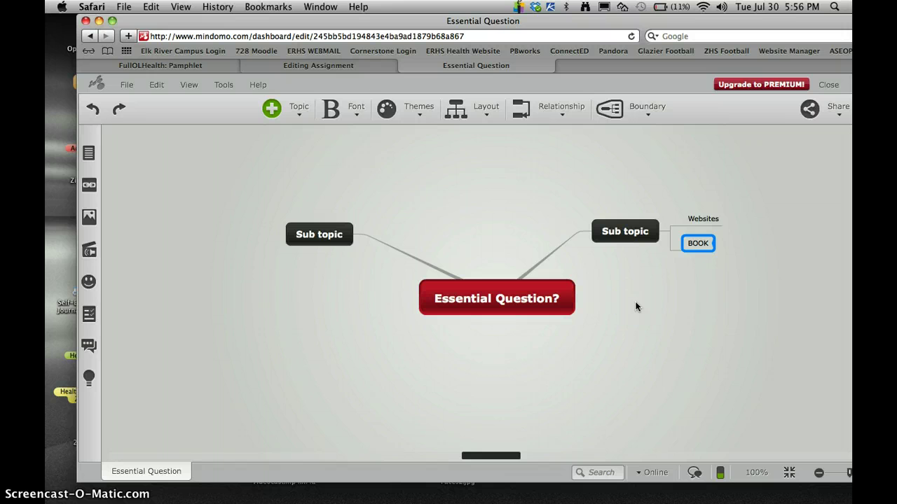
Step: Add a Subtopic to the right branch and give it a child reading '1. Information, fact , statitic'
click(706, 219)
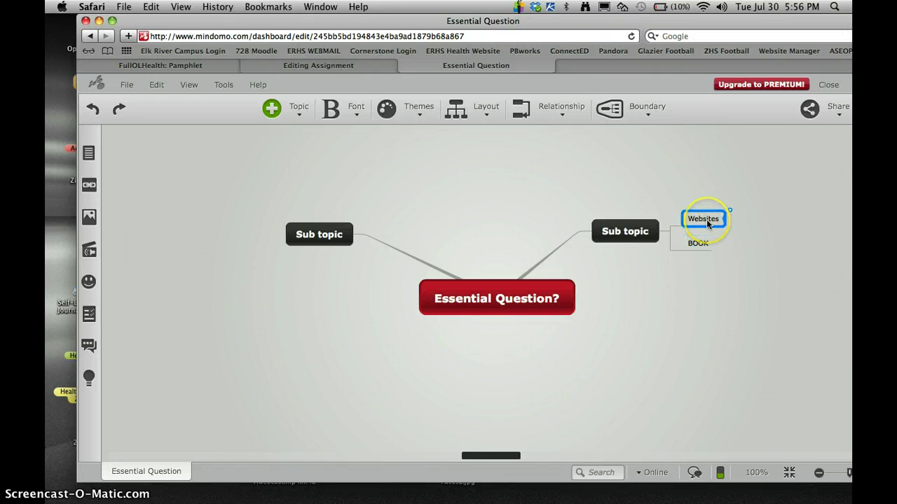
click(272, 108)
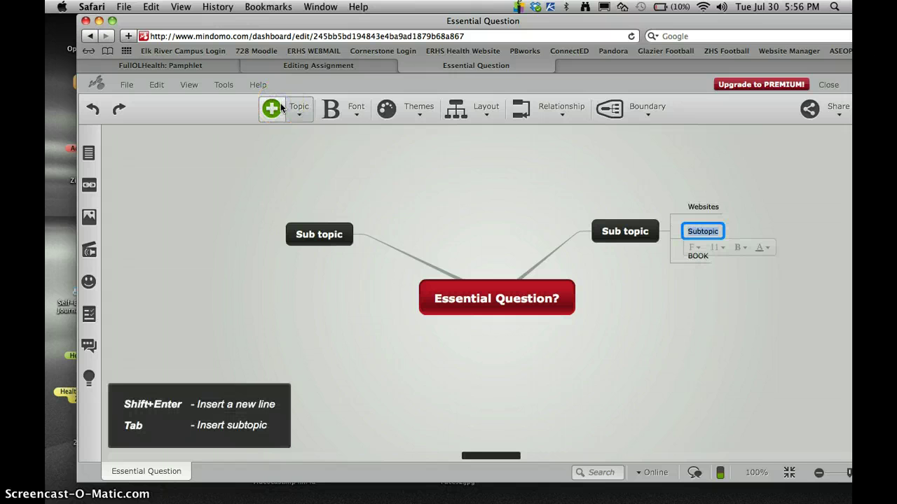
click(298, 111)
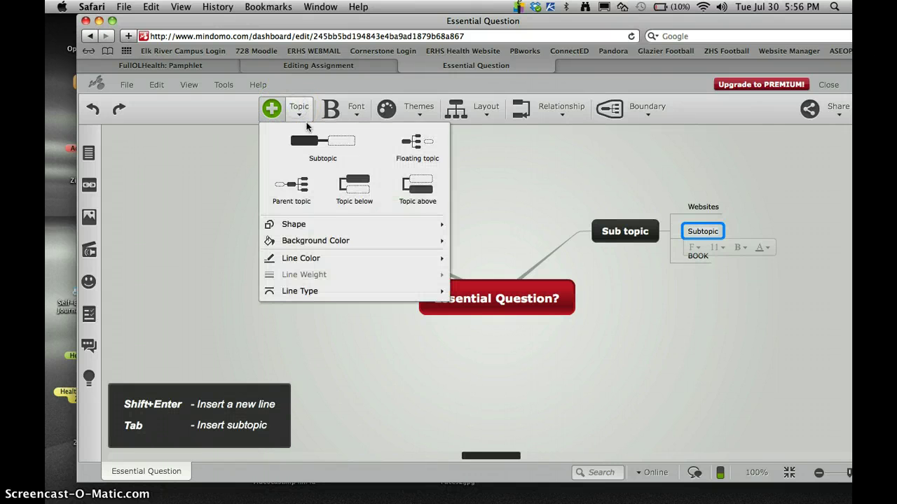
click(313, 142)
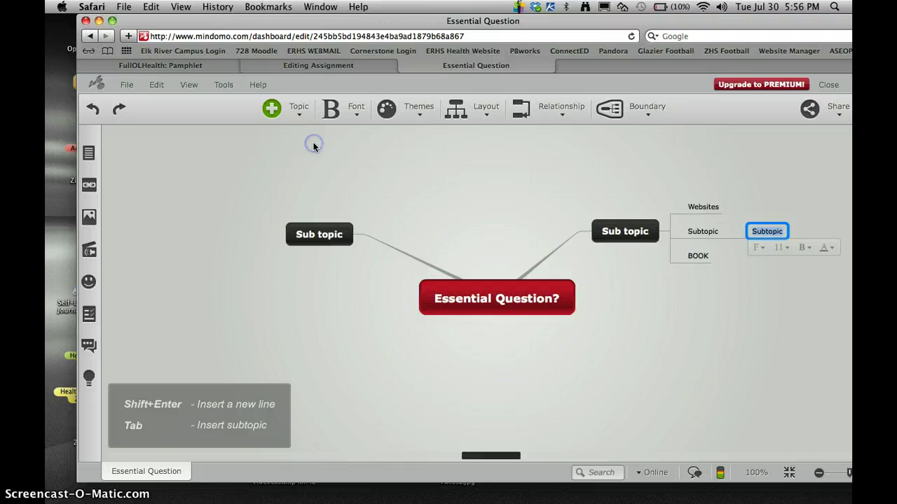
click(781, 239)
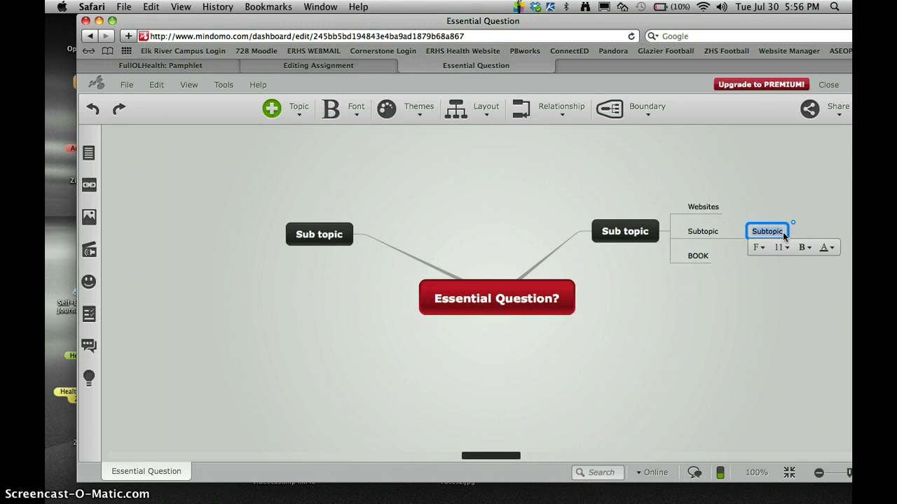
key(BackSpace)
text(1. Information, fact ,)
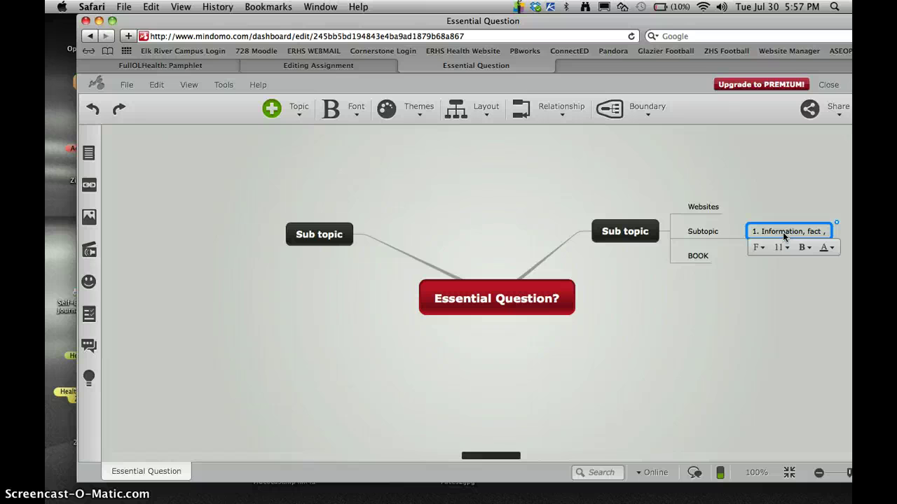
text( statitic)
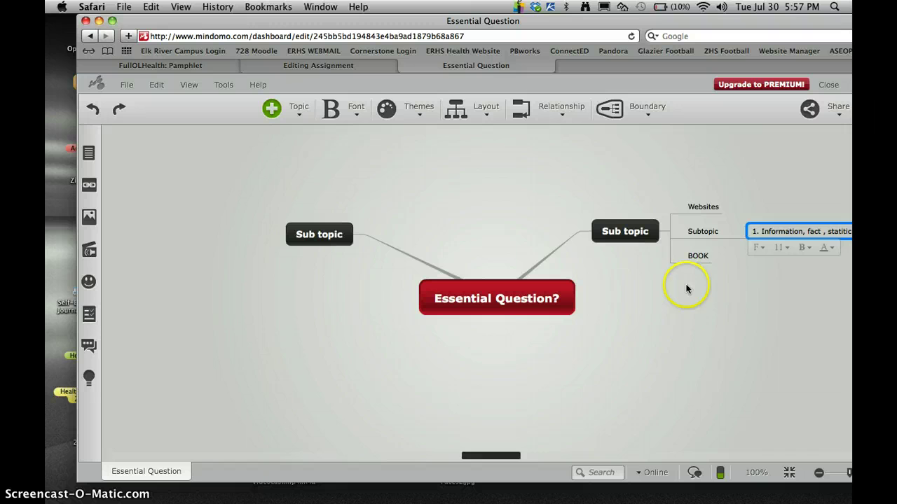
Step: Commit the '1. Information, fact , statitic' name, shift the map left, and select that node
click(625, 233)
drag(614, 208, 466, 216)
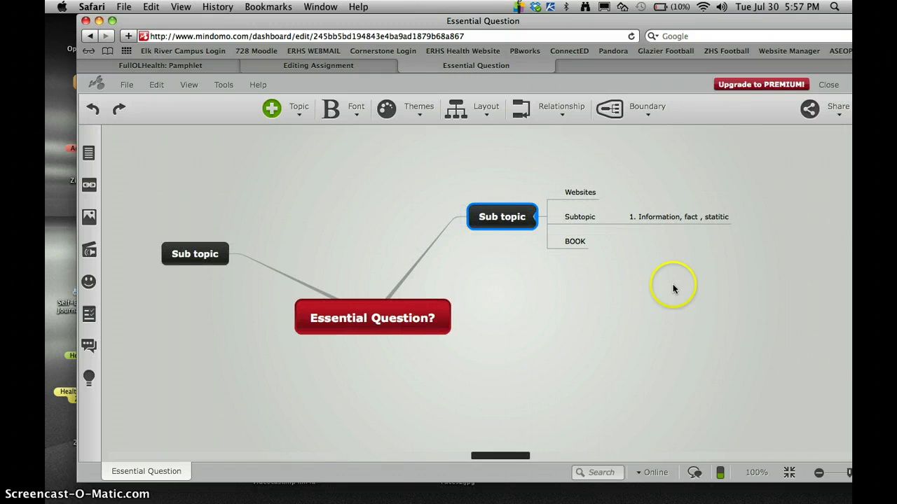
click(724, 217)
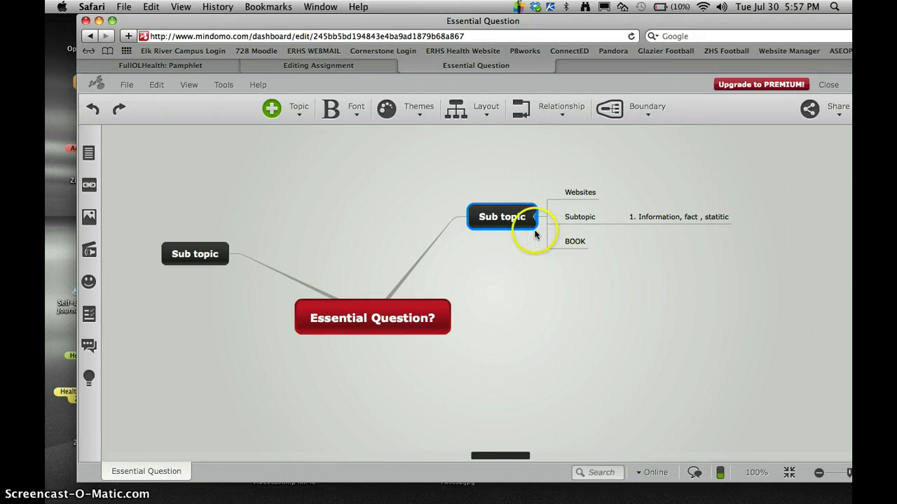
Step: Switch the right Sub topic to the Org Chart layout and drag it lower right
click(488, 106)
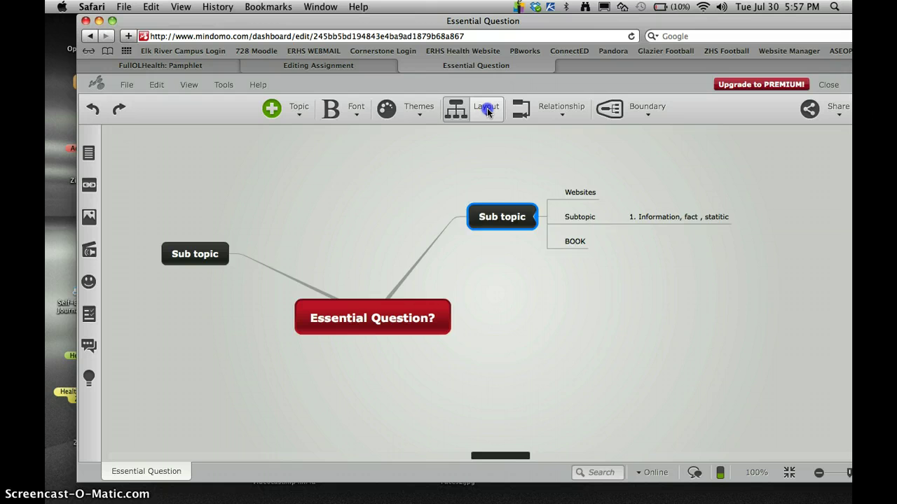
click(500, 155)
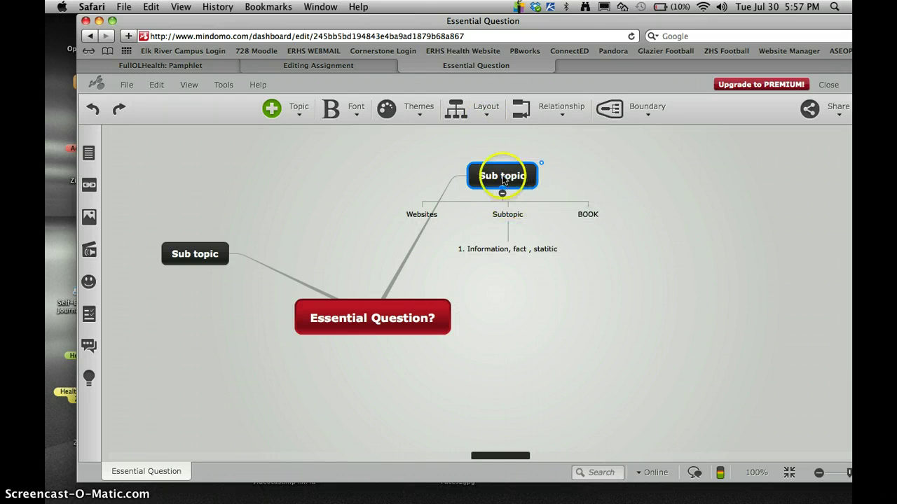
drag(500, 176, 606, 210)
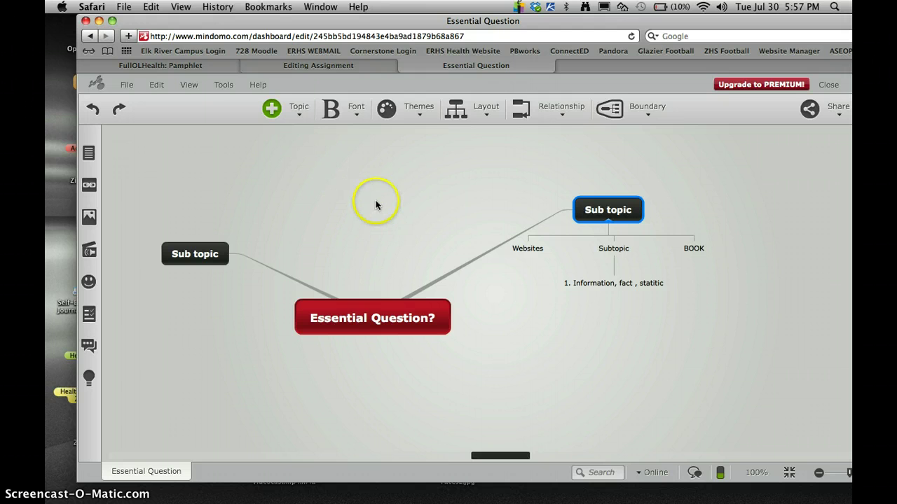
Step: Open the saved 'What are the physical effects of diabetes' map and move the Safari window left
click(126, 85)
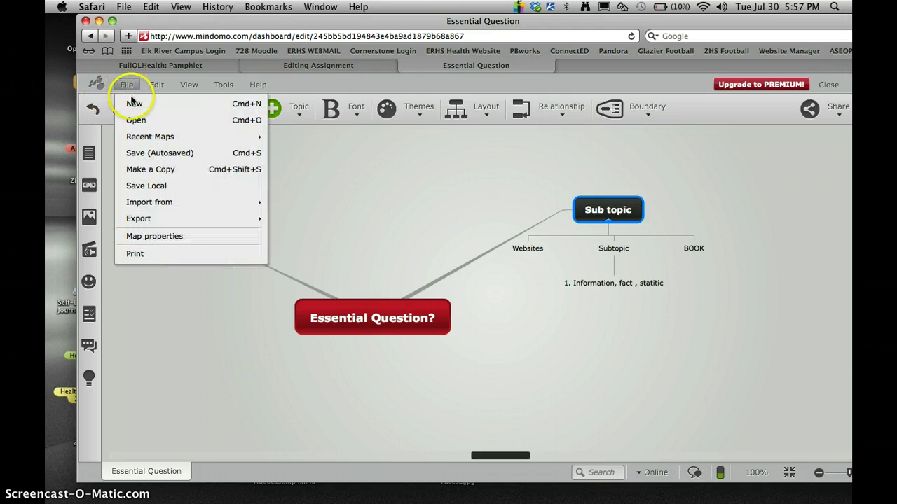
click(139, 121)
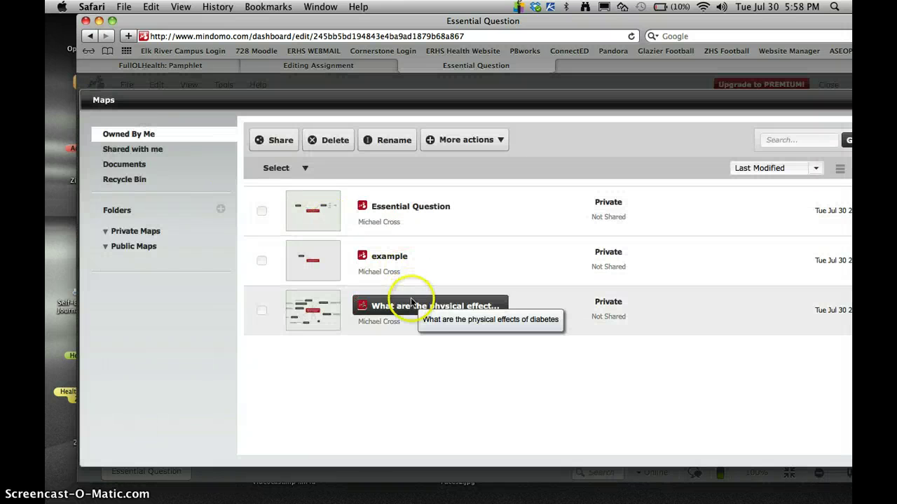
click(411, 305)
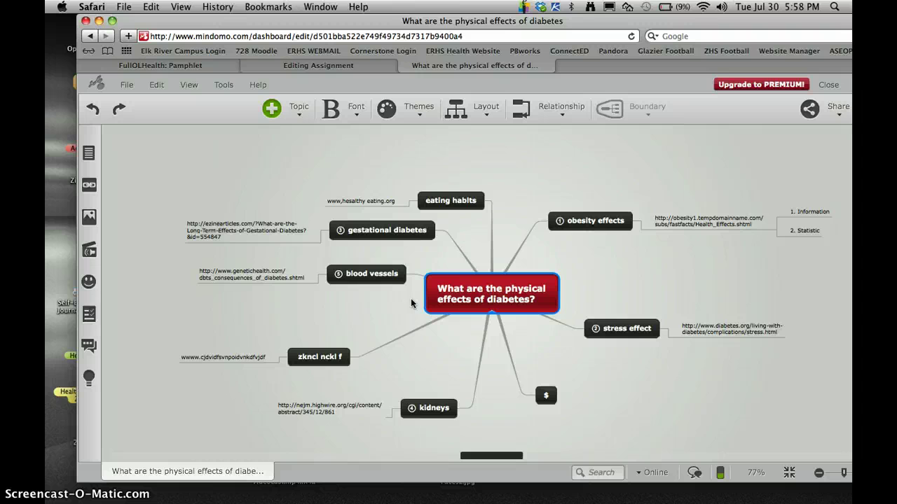
scroll(527, 195, down, 4)
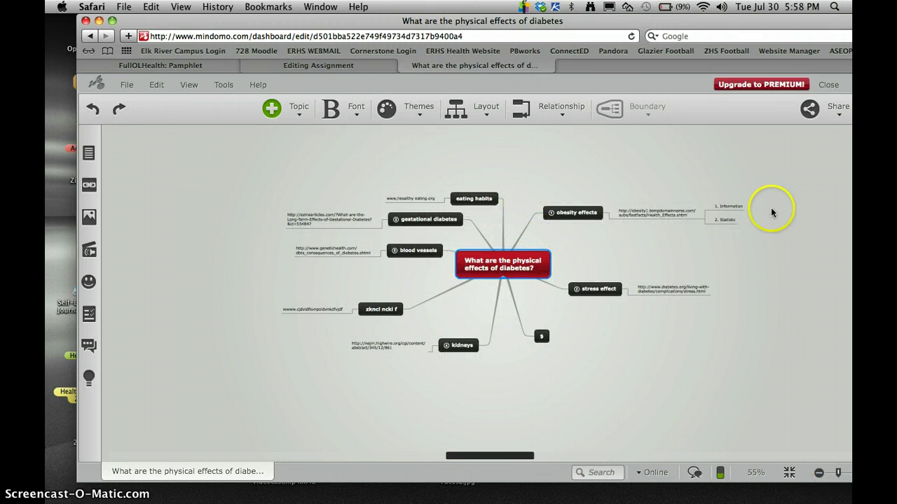
drag(688, 17, 670, 17)
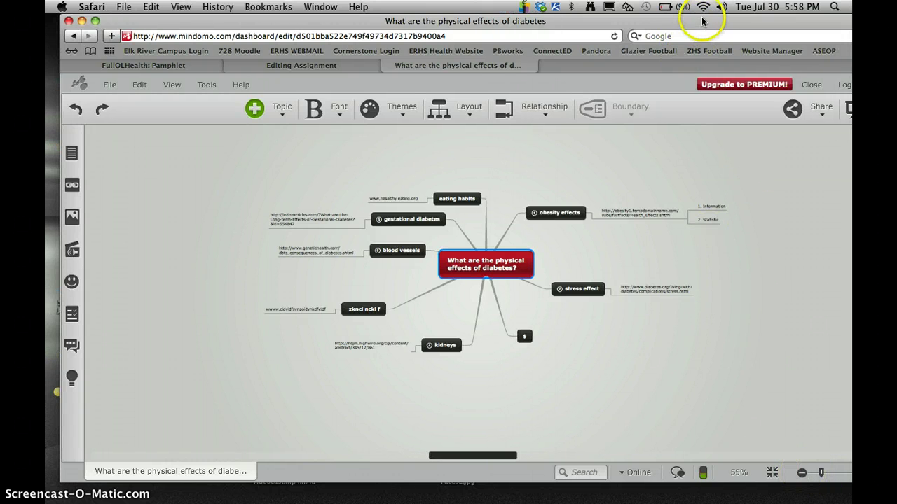
drag(761, 19, 715, 20)
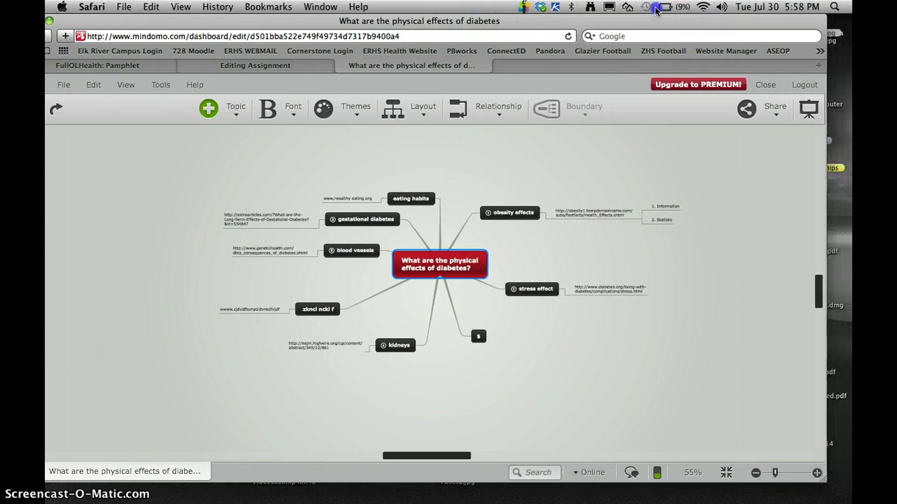
Step: Zoom in and delete the 'zkncl nckl f' topic from the map
click(817, 474)
click(817, 474)
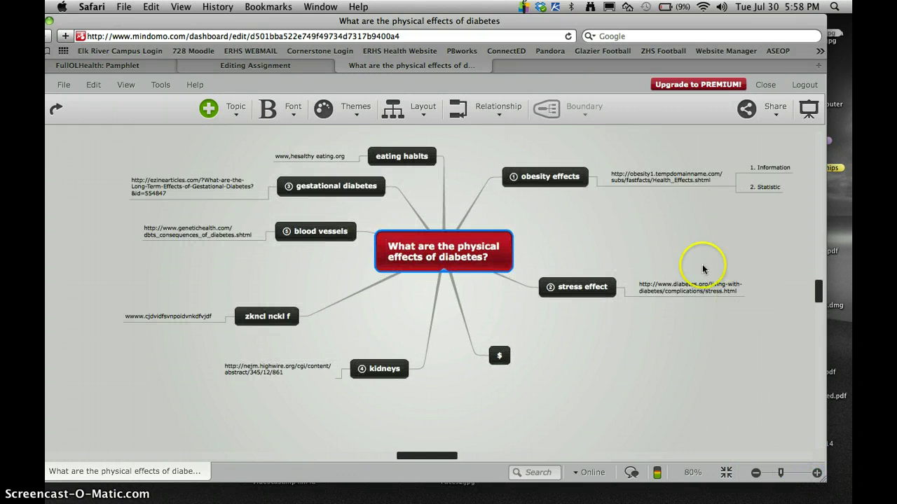
click(261, 323)
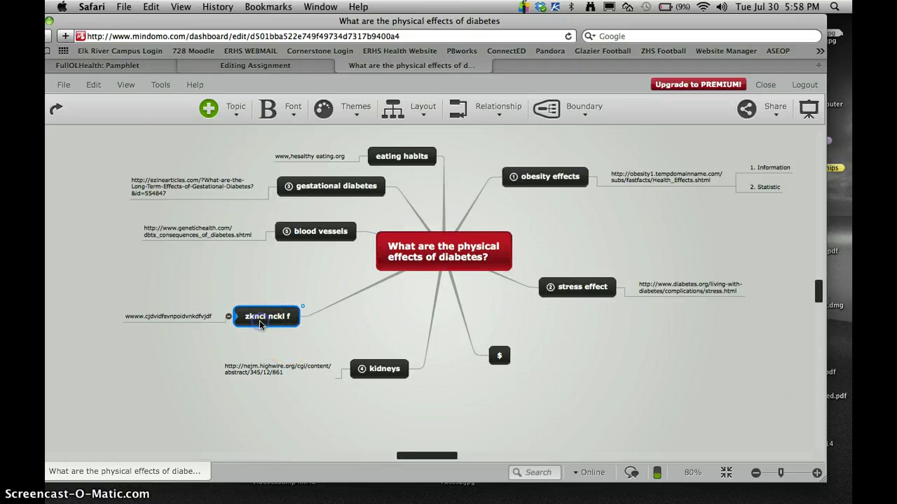
click(94, 84)
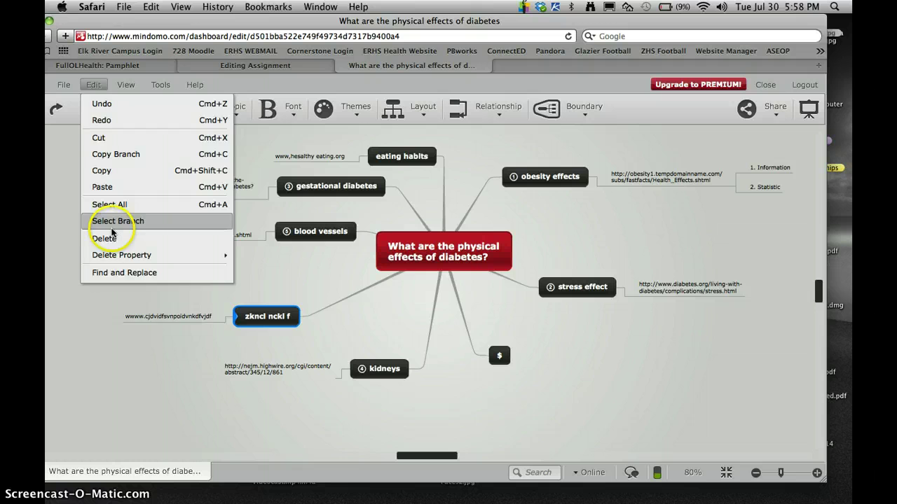
click(103, 238)
Step: Delete the '$' topic from the map
click(499, 355)
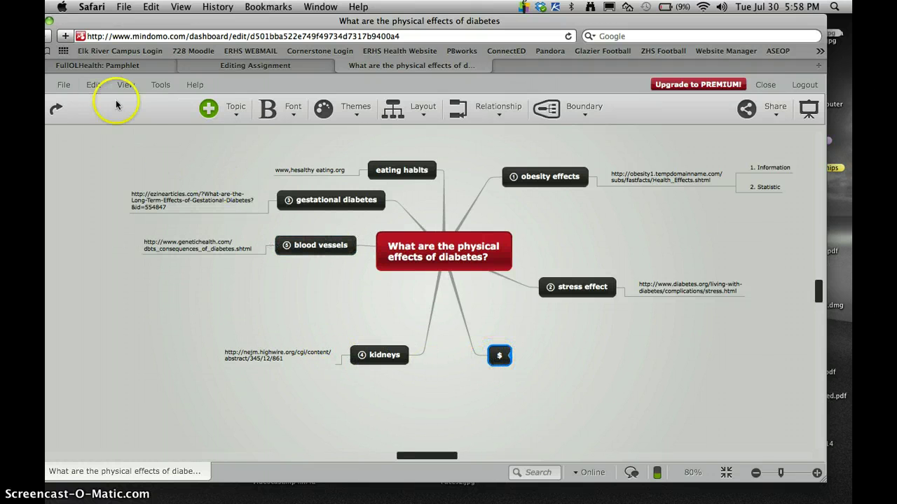
click(93, 84)
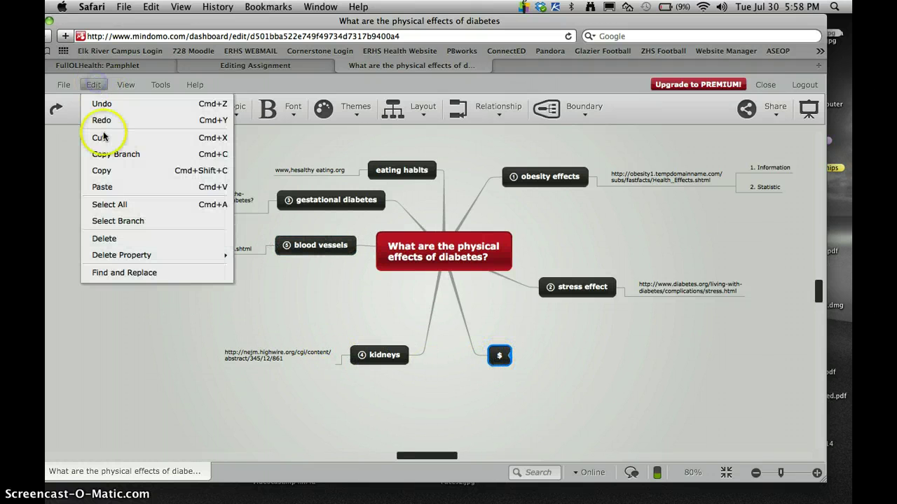
click(113, 238)
click(589, 307)
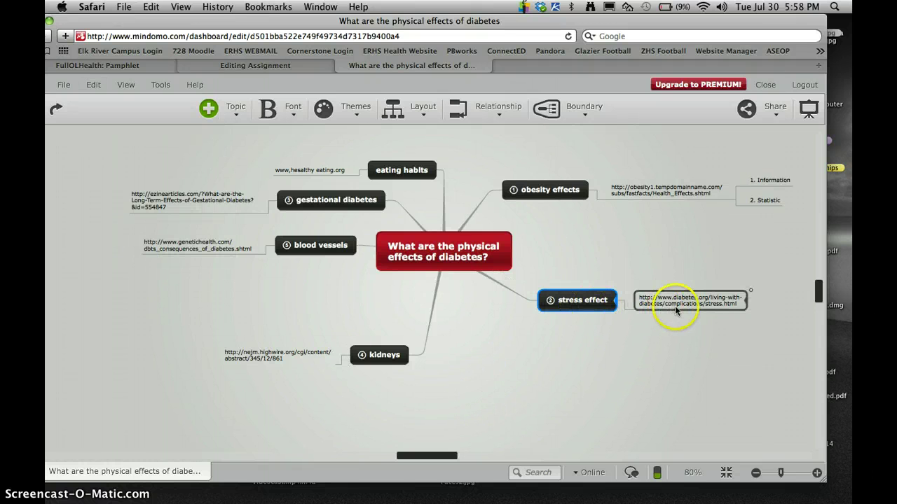
Step: Add a subtopic reading '3. Stress effects everyone differentiu' under the stress effect website link
click(737, 302)
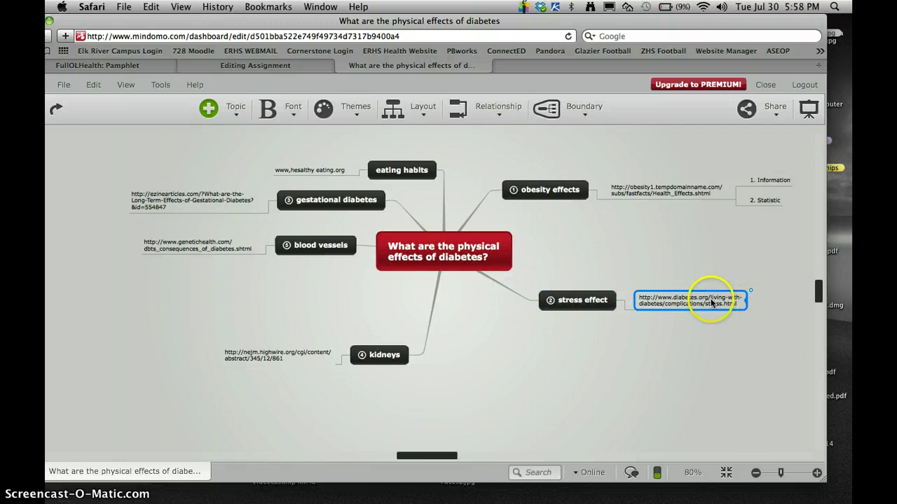
click(230, 110)
click(253, 146)
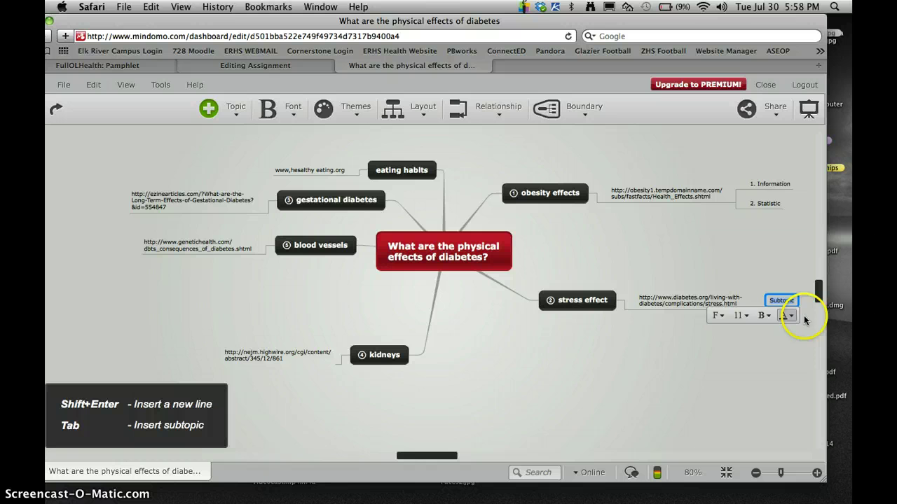
click(778, 300)
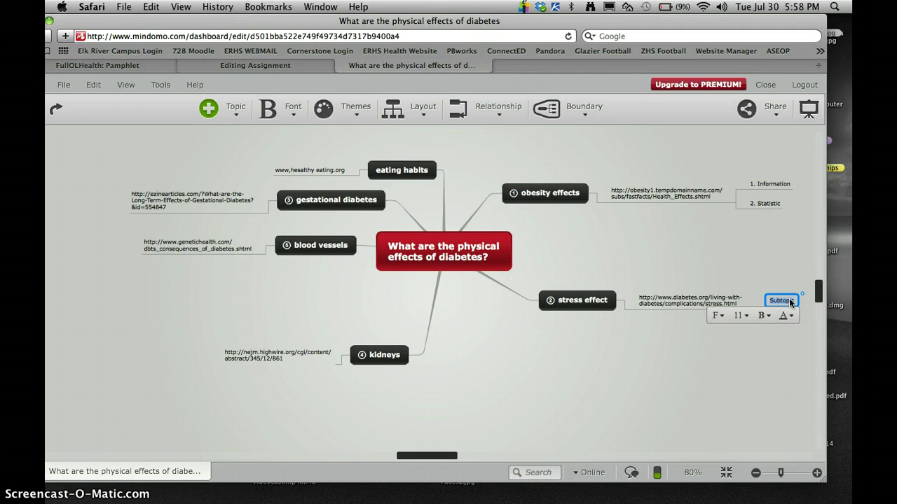
text(3)
text(. St)
key(BackSpace)
key(BackSpace)
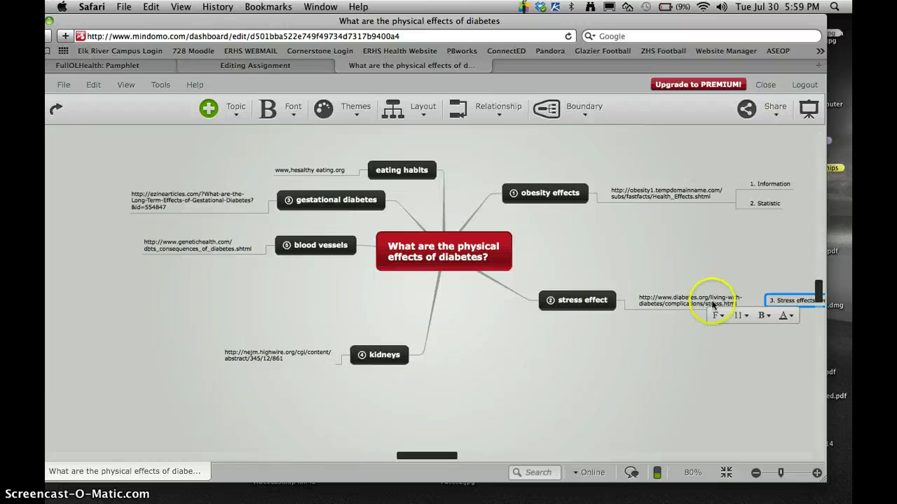
click(688, 381)
click(751, 300)
drag(720, 300, 656, 299)
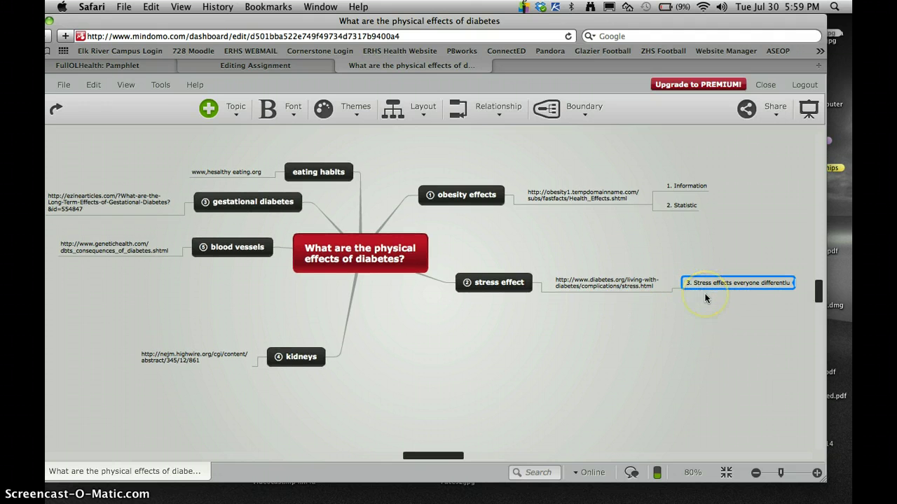
Step: Insert a subtopic below the kidneys website link and replace its placeholder with 'fact'
click(176, 360)
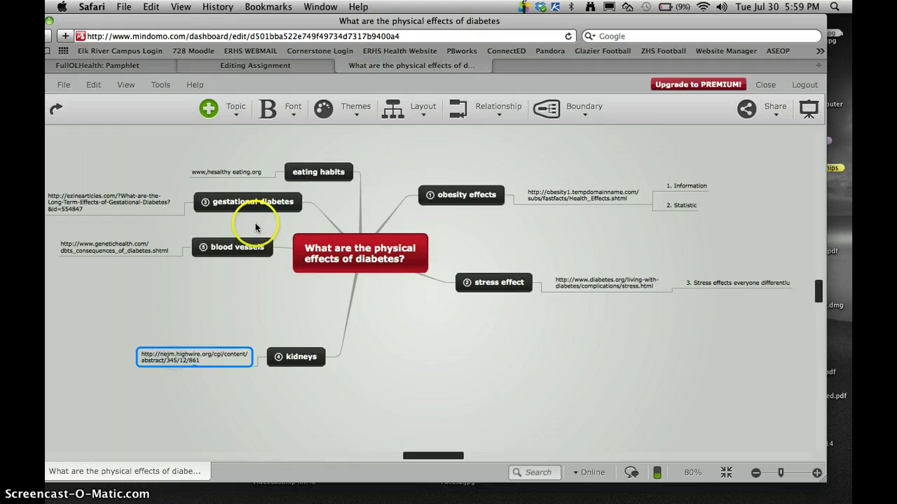
click(228, 112)
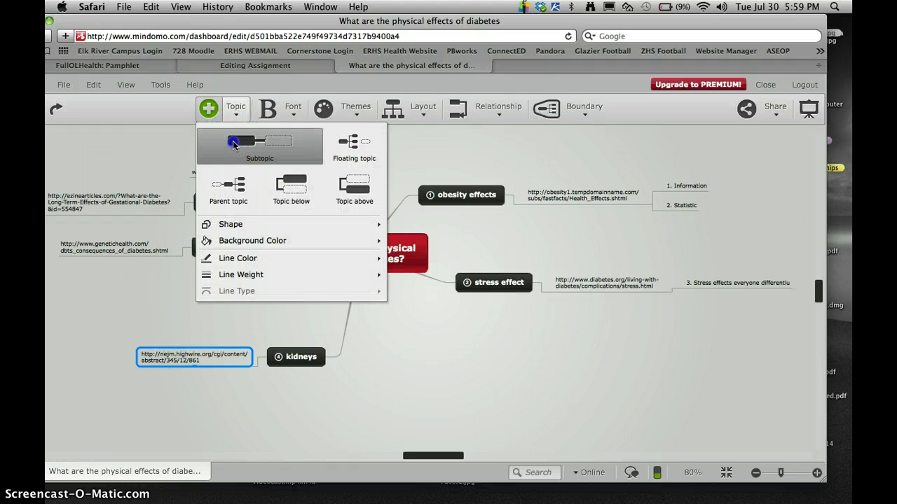
click(233, 144)
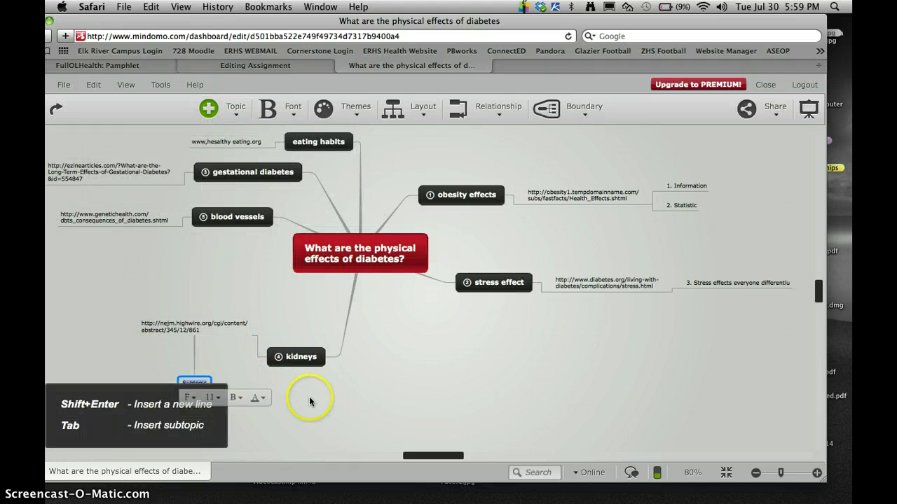
double_click(196, 382)
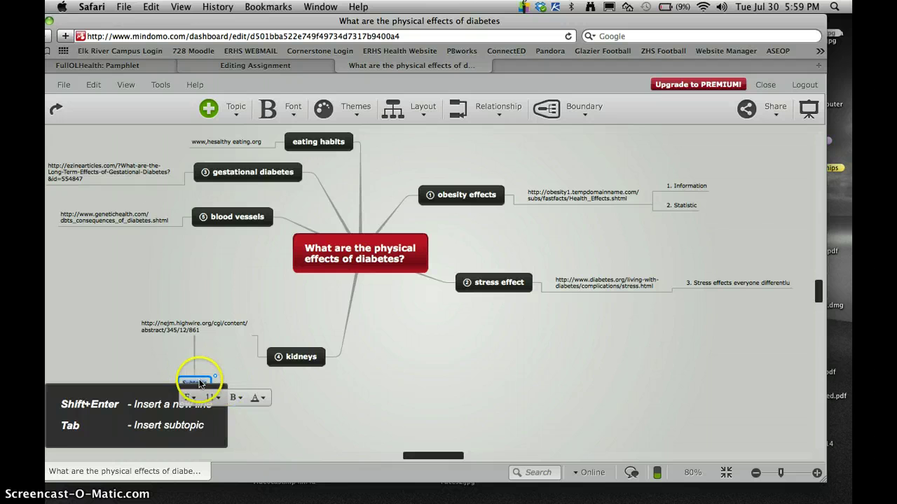
click(198, 383)
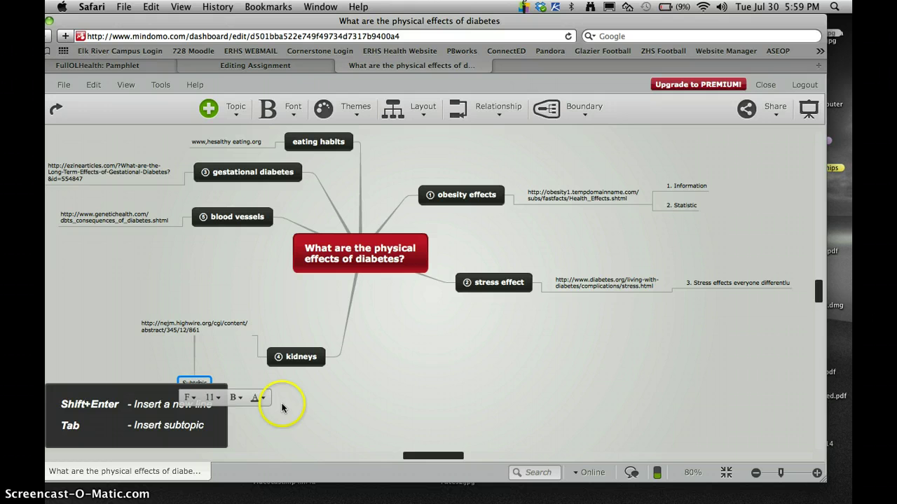
click(199, 381)
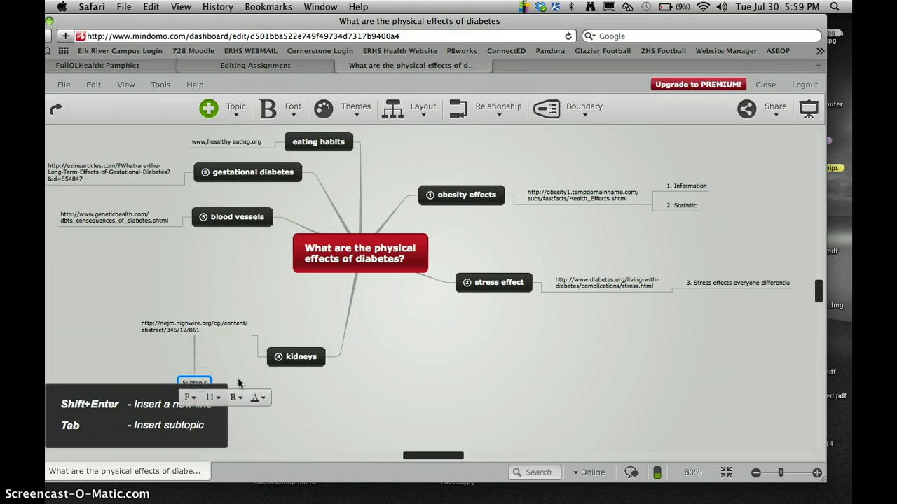
key(BackSpace)
key(BackSpace)
key(BackSpace)
key(BackSpace)
key(BackSpace)
key(BackSpace)
key(BackSpace)
key(BackSpace)
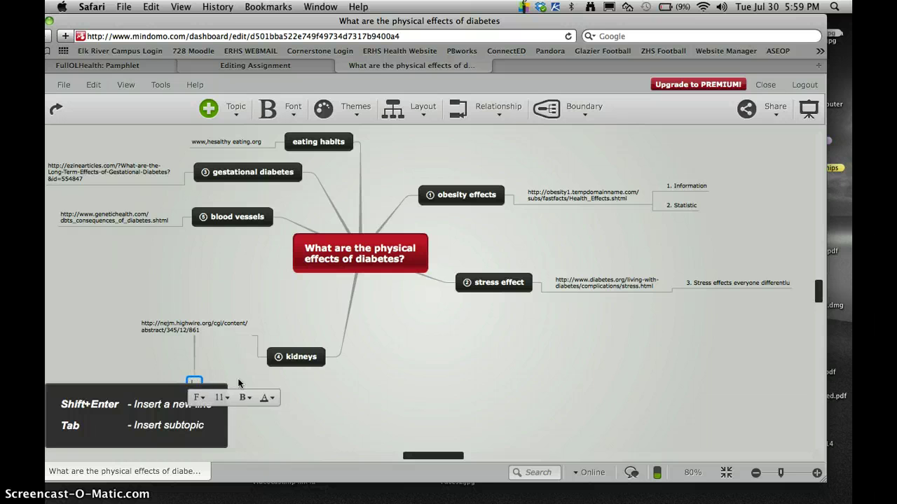
text(fact)
key(Return)
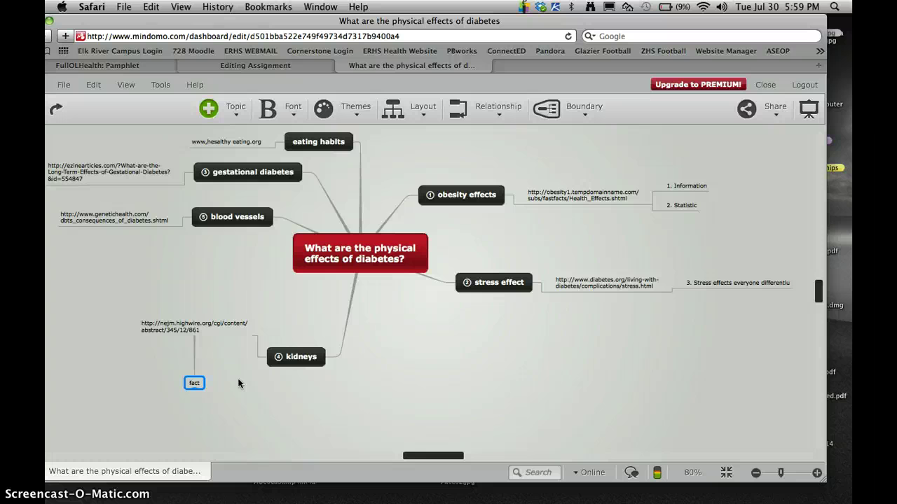
click(319, 425)
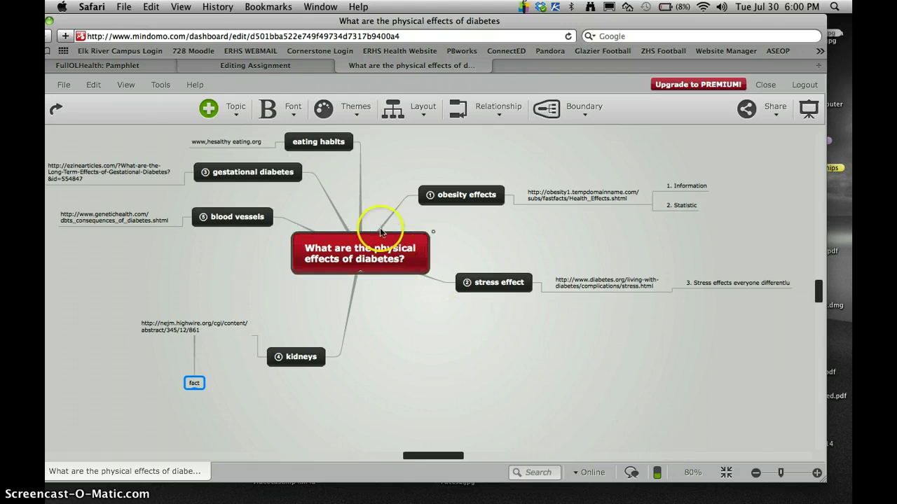
Step: Nudge the map and reveal the File > Export > Image options: PNG, JPG and GIF
drag(372, 225, 392, 246)
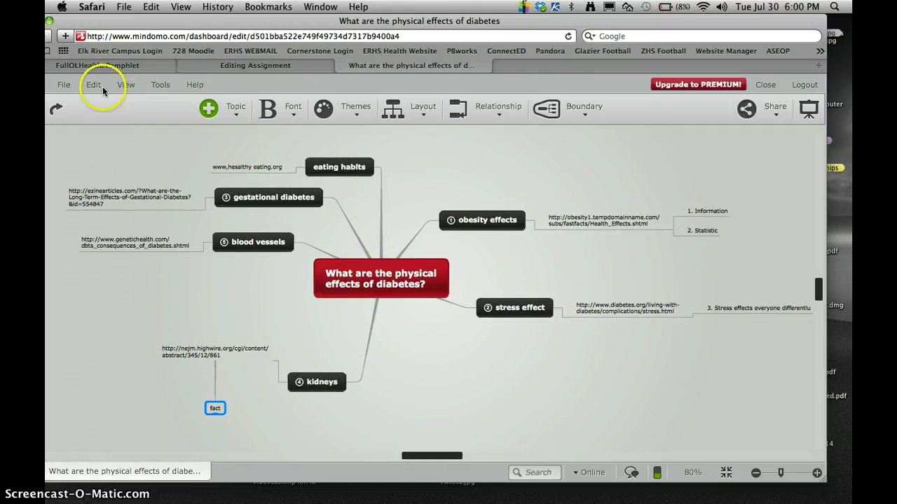
click(64, 85)
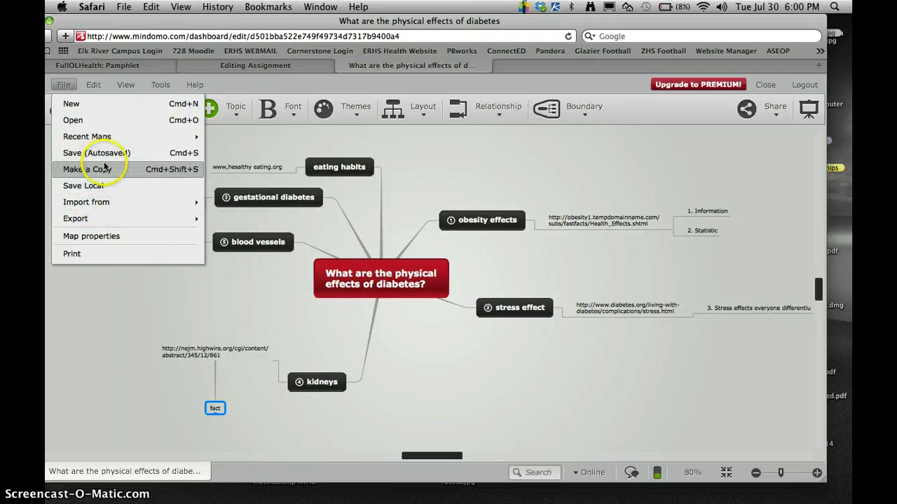
mouse_move(105, 204)
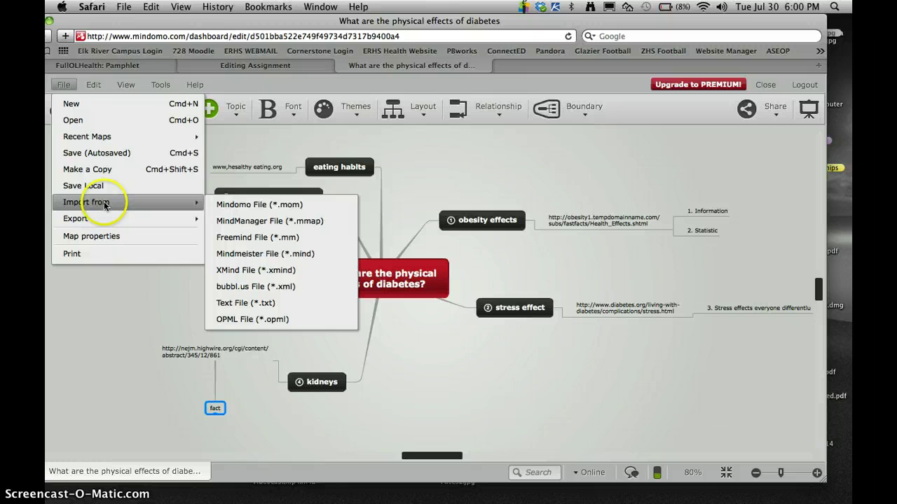
mouse_move(105, 220)
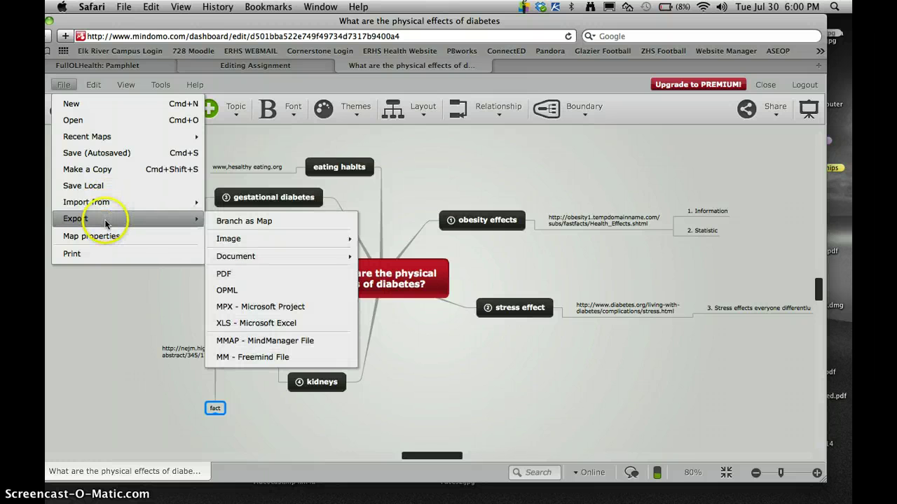
mouse_move(220, 245)
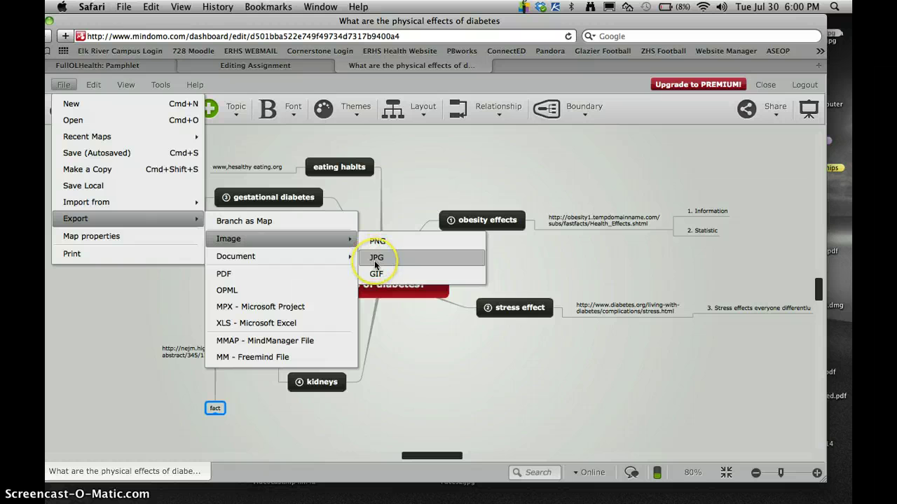
Step: Export the map as 'What are the physical effects of diabetes.jpg' to the Desktop
click(377, 263)
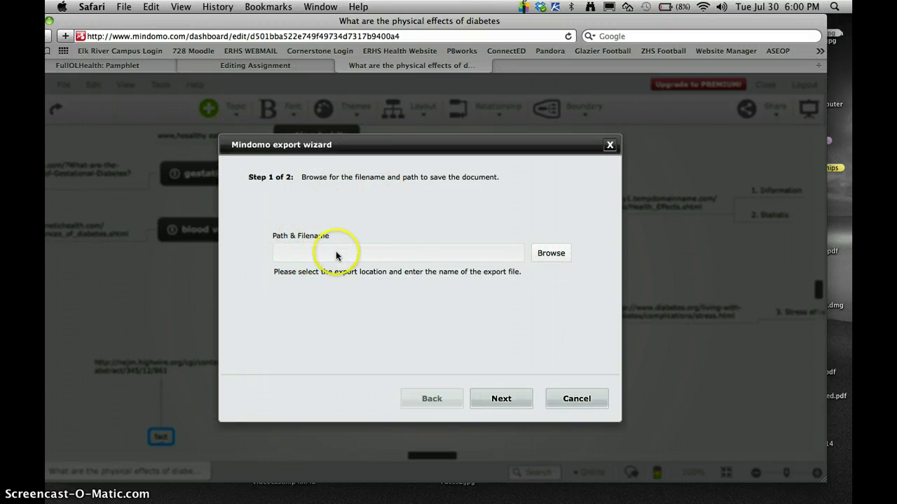
click(310, 255)
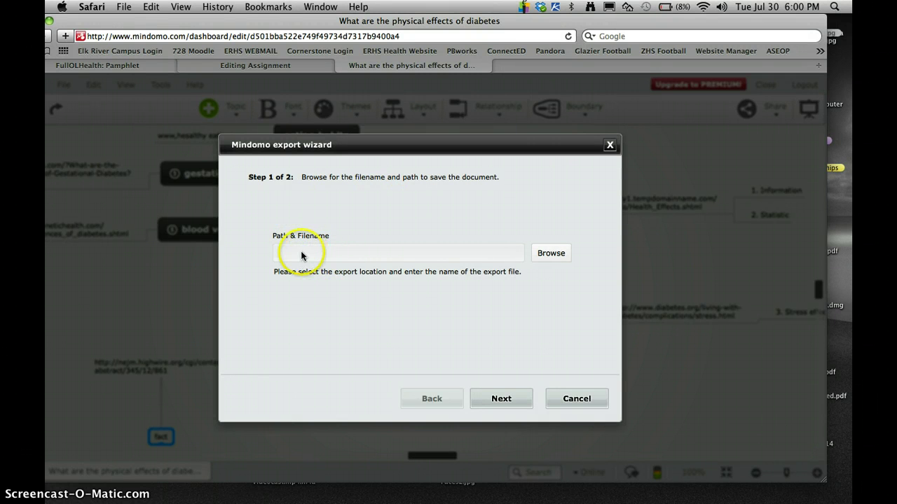
click(299, 255)
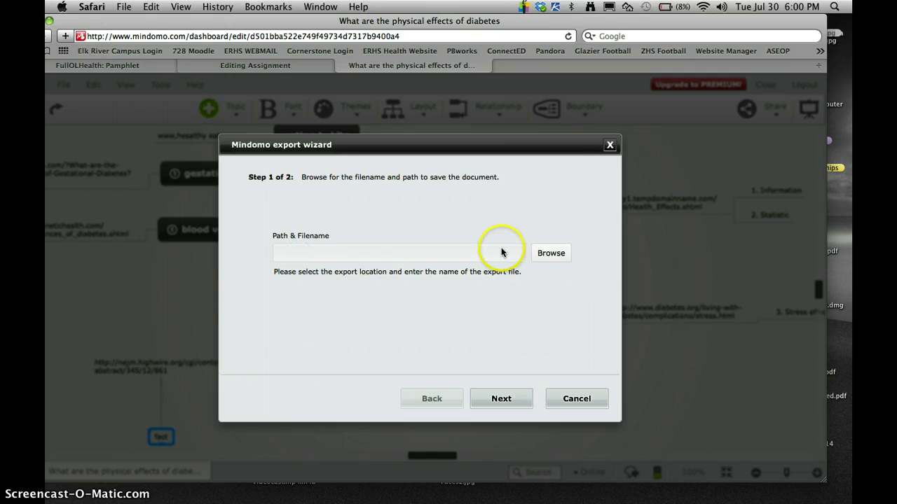
click(551, 253)
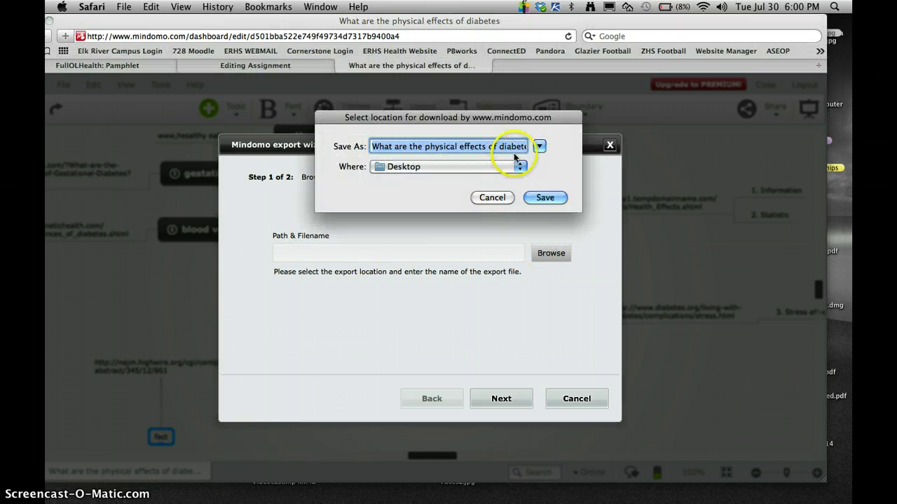
click(415, 167)
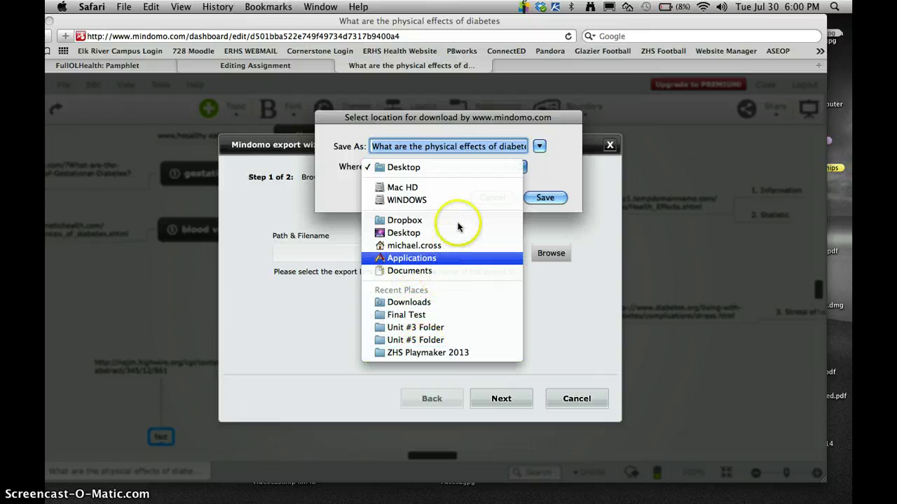
click(338, 185)
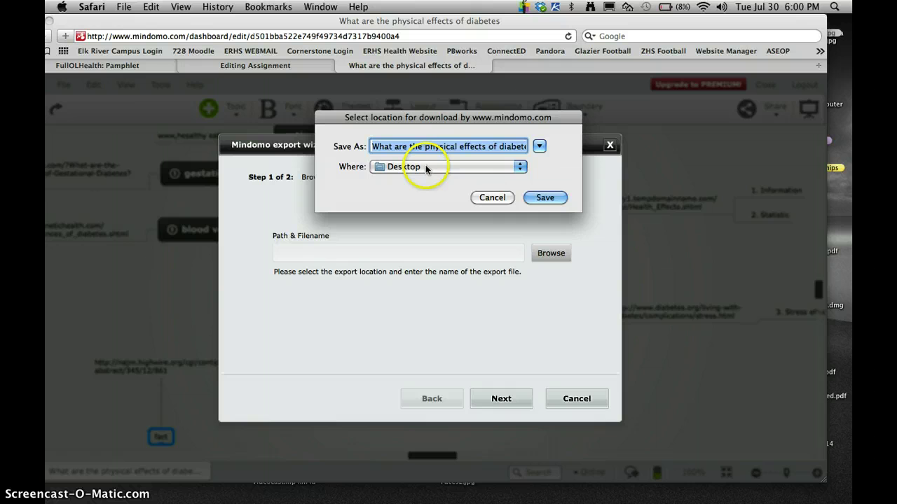
click(549, 198)
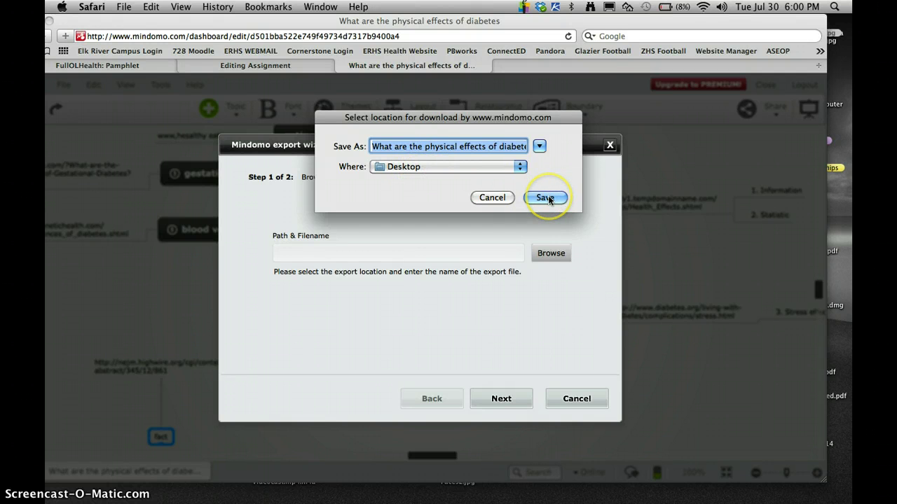
click(548, 197)
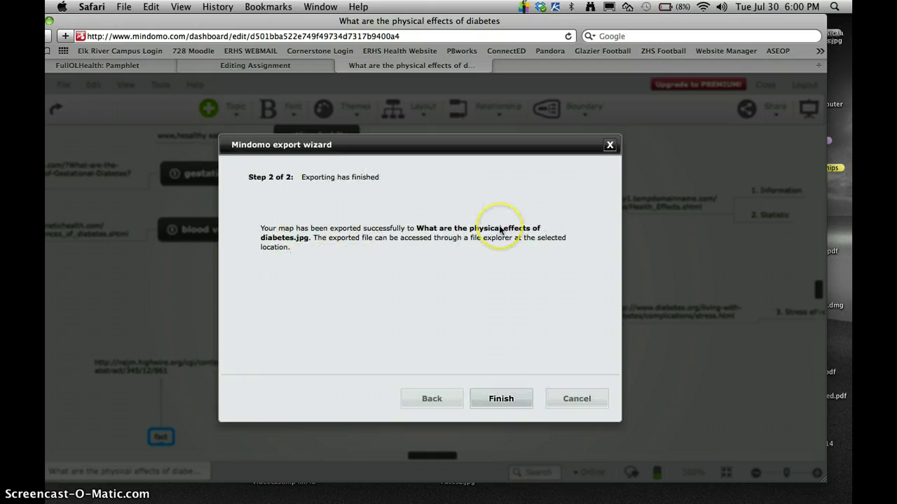
Step: Finish the export wizard, then select the obesity website node and the central diabetes question topic
click(510, 400)
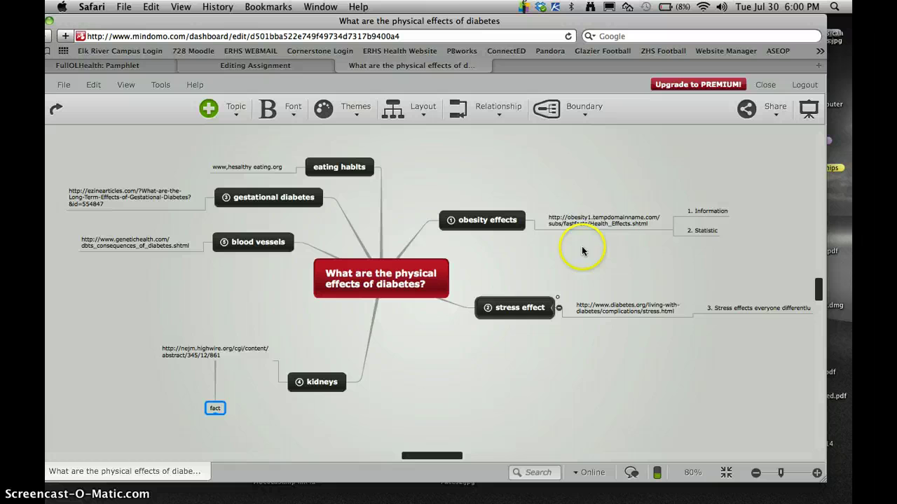
click(615, 226)
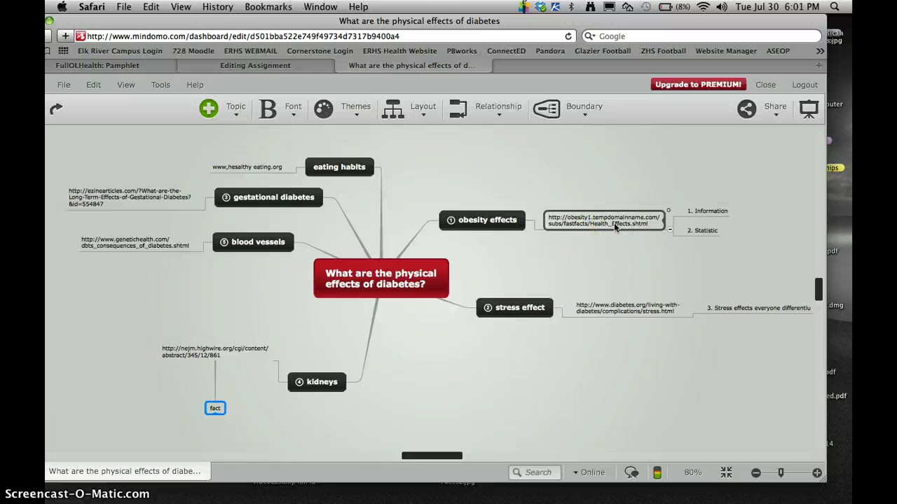
click(603, 184)
click(431, 286)
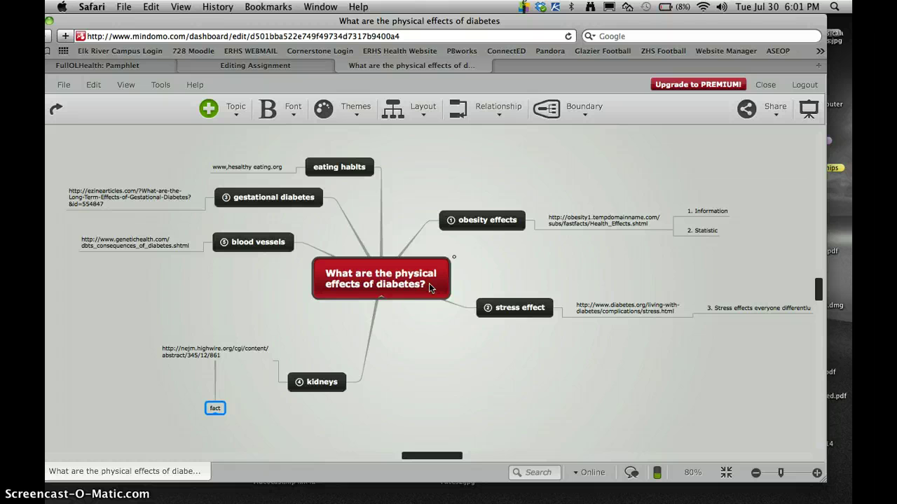
click(491, 268)
click(427, 272)
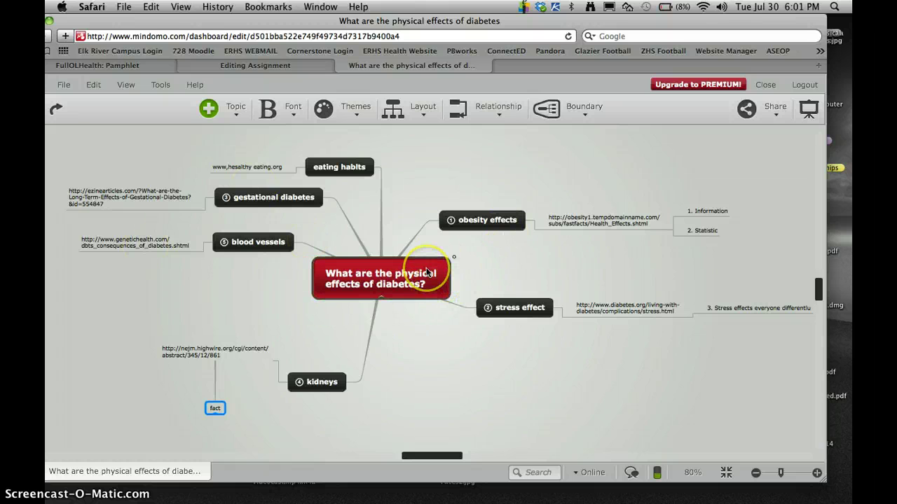